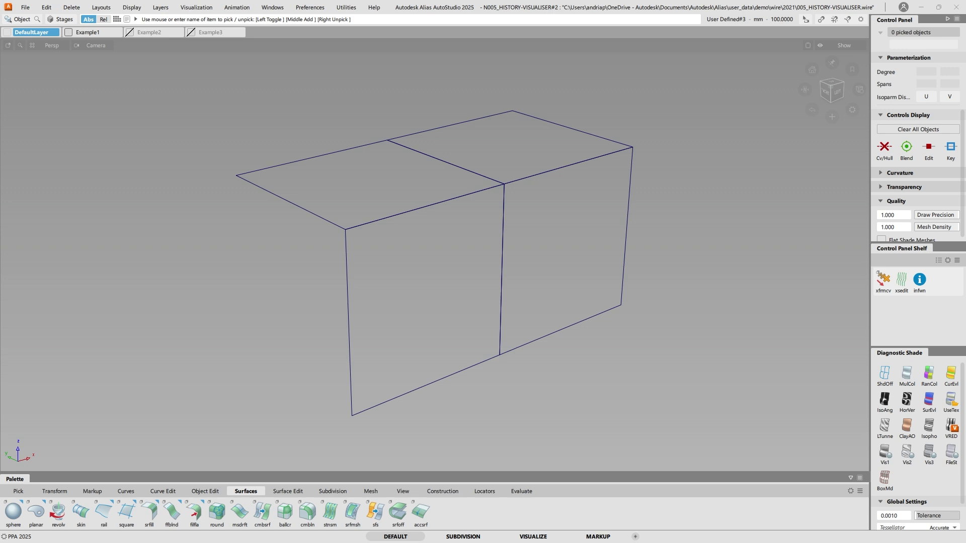
# - Open the History Visualizer window
pyautogui.click(272, 7)
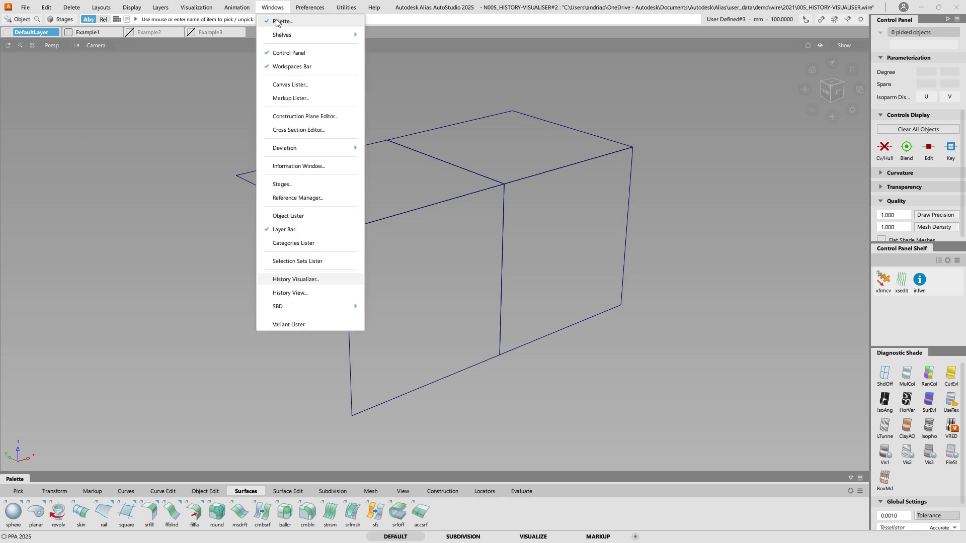
pyautogui.click(322, 285)
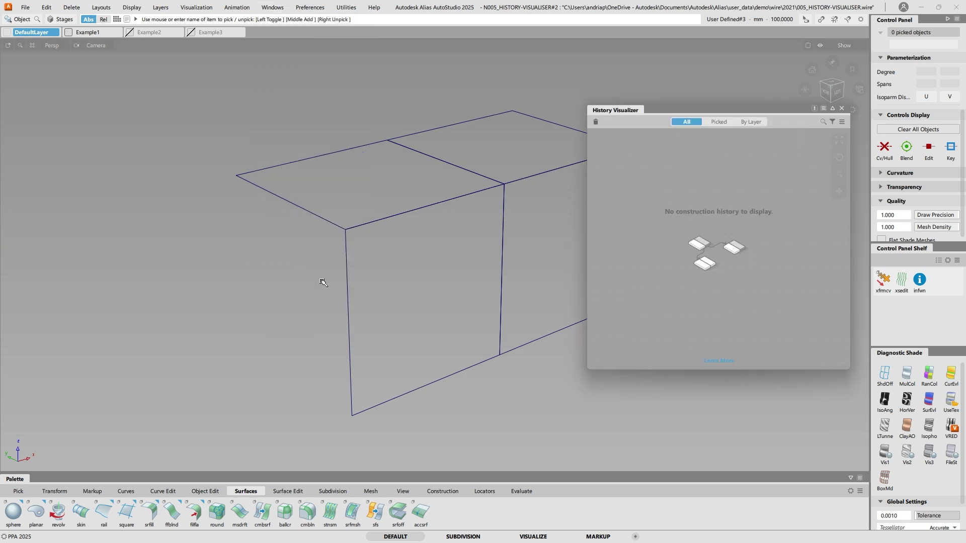
# - Search the Tool Locator for "history visuali" and close both it and the History Visualizer
pyautogui.click(372, 11)
pyautogui.click(386, 35)
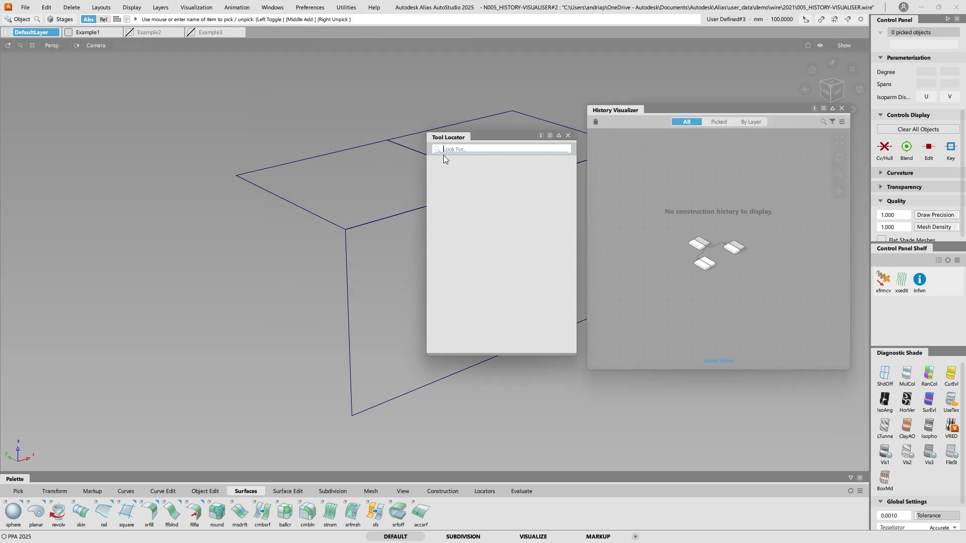
pyautogui.write('history')
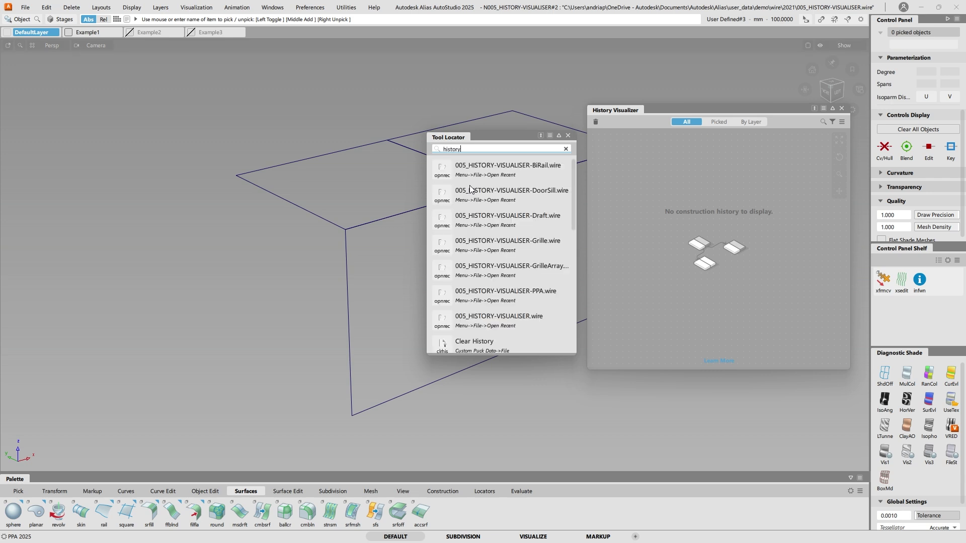
pyautogui.write(' visualiser')
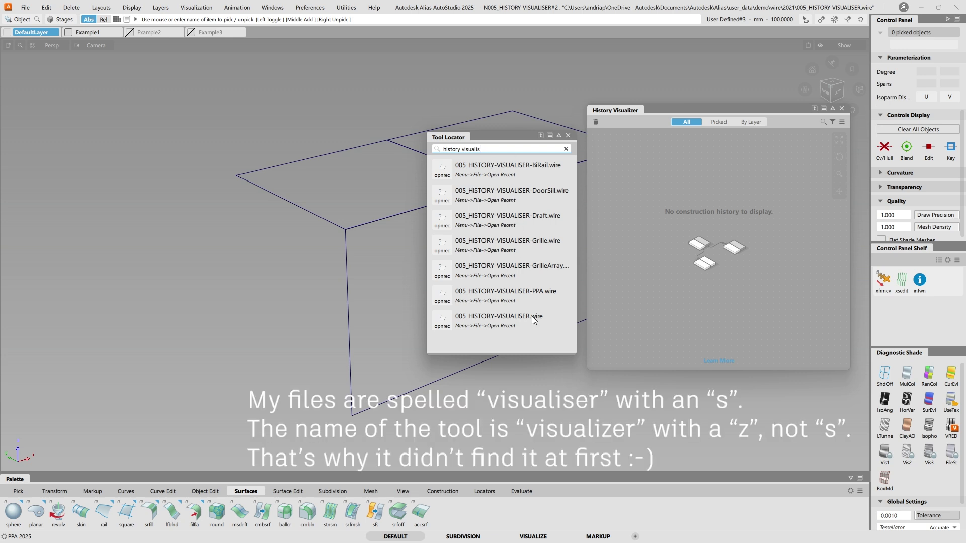
pyautogui.press('BackSpace')
pyautogui.press('BackSpace')
pyautogui.press('BackSpace')
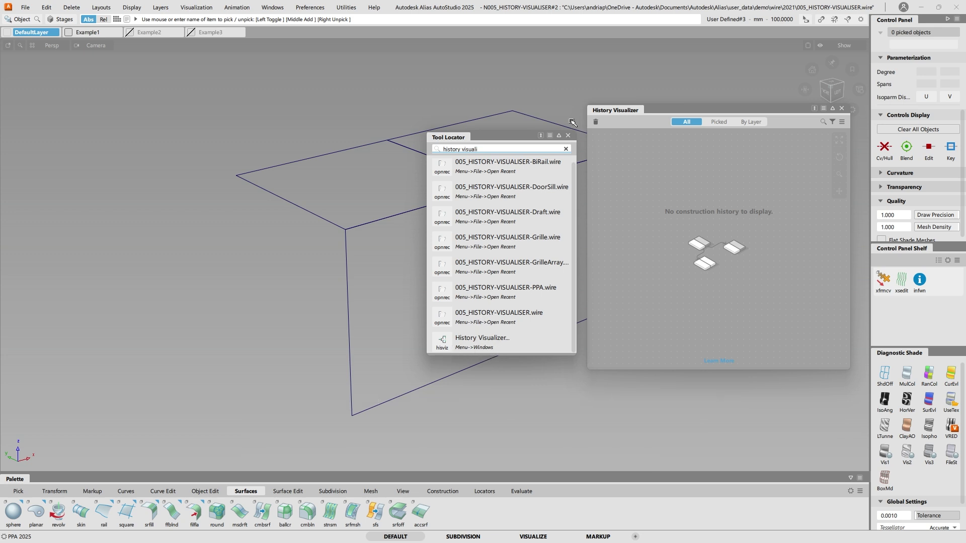
pyautogui.click(569, 136)
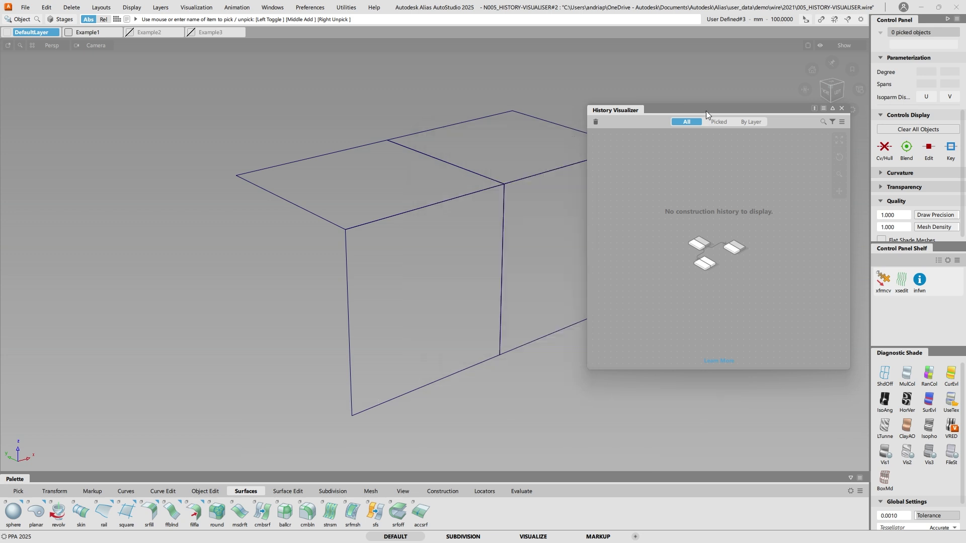
pyautogui.moveTo(705, 110); pyautogui.dragTo(693, 132)
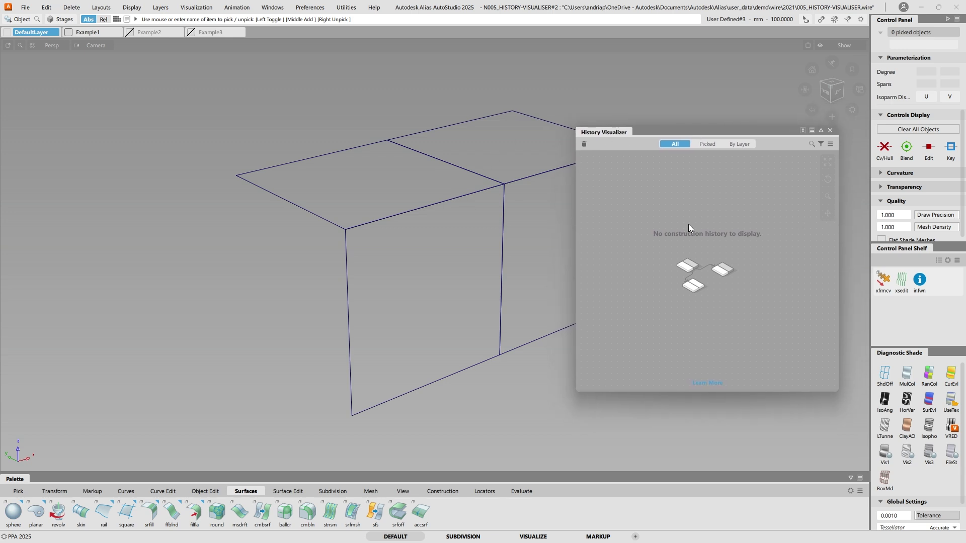
pyautogui.click(831, 130)
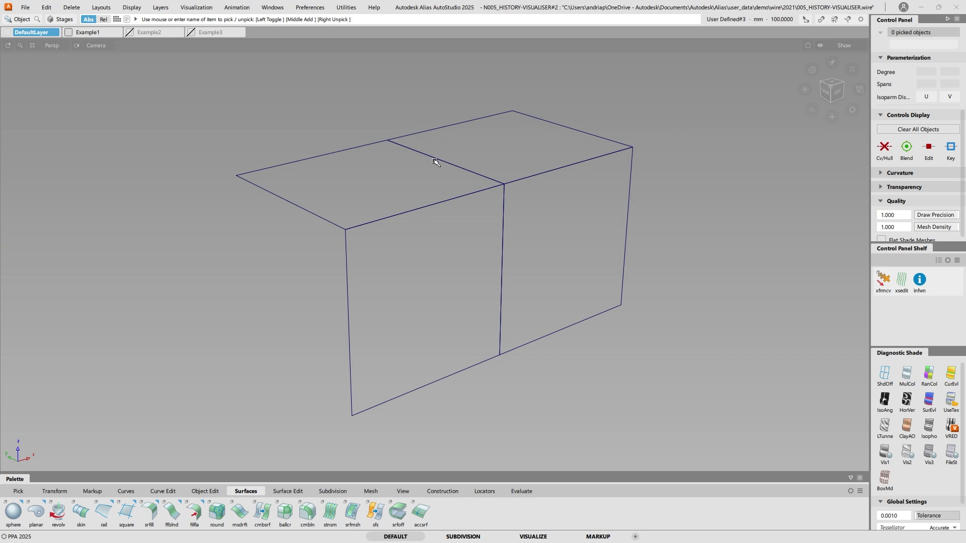
# - Start a surface fillet with center radius 10 and the section type set to G2 Curvature
pyautogui.click(154, 514)
pyautogui.doubleClick(281, 194)
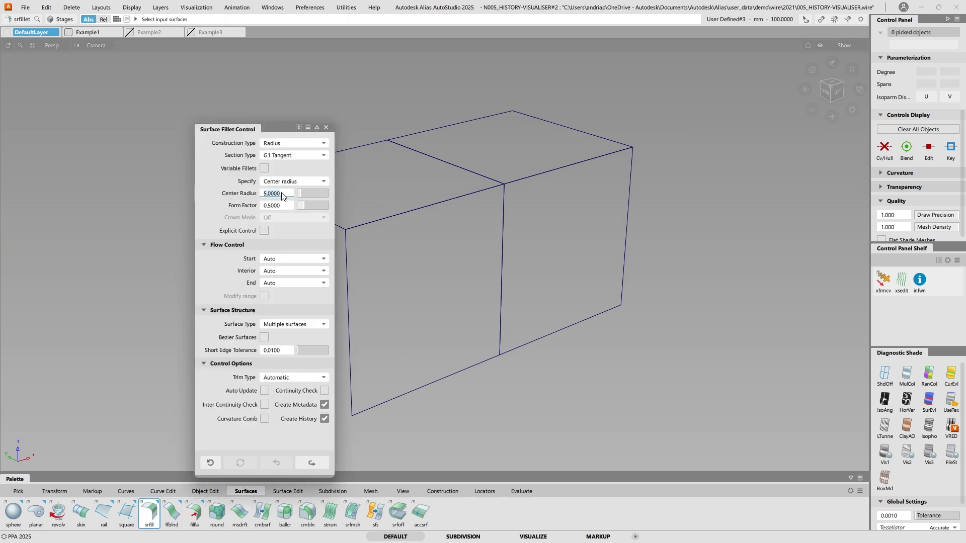
pyautogui.write('10')
pyautogui.press('Return')
pyautogui.click(293, 155)
pyautogui.click(292, 201)
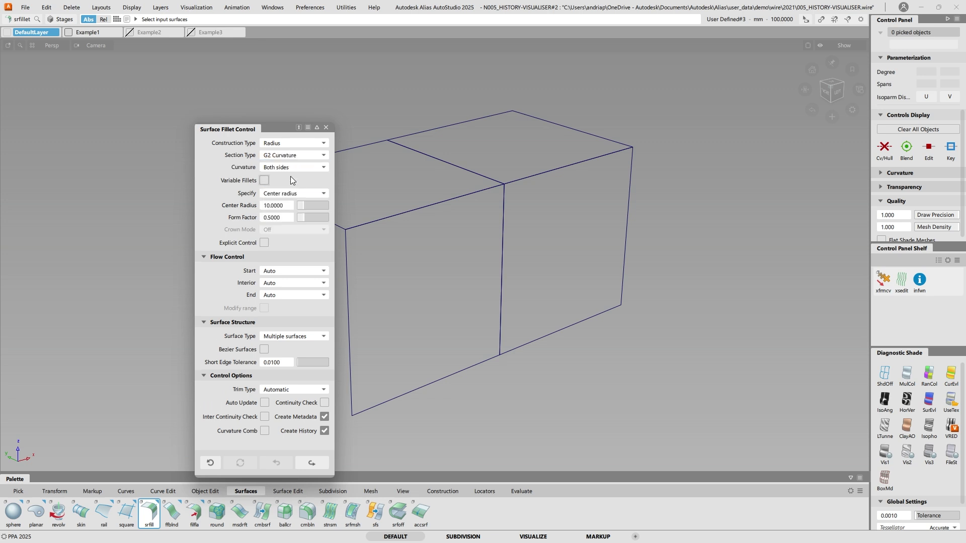
# - Build the surface fillet between the two horizontal top surfaces and the two vertical wall surfaces
pyautogui.moveTo(282, 123); pyautogui.dragTo(177, 108)
pyautogui.moveTo(439, 160); pyautogui.dragTo(561, 232)
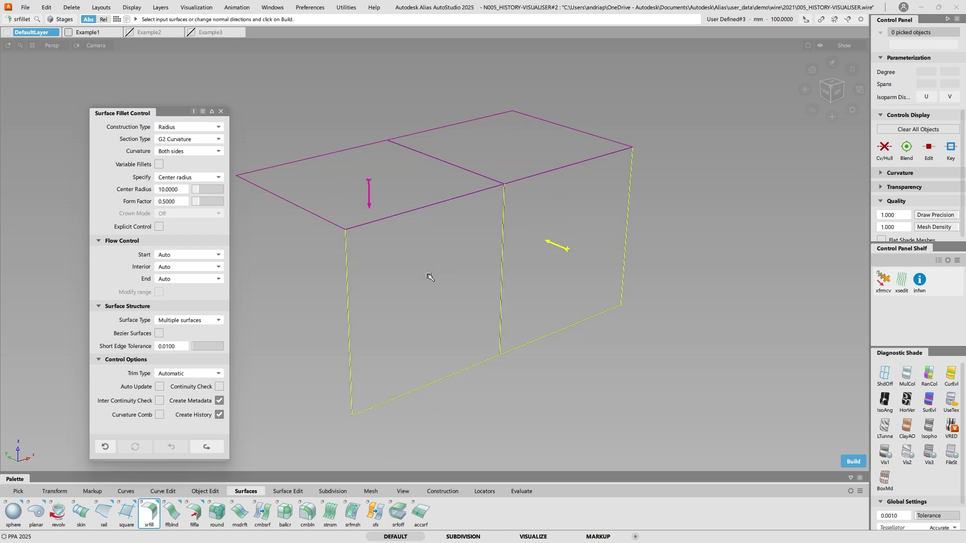
pyautogui.click(568, 258)
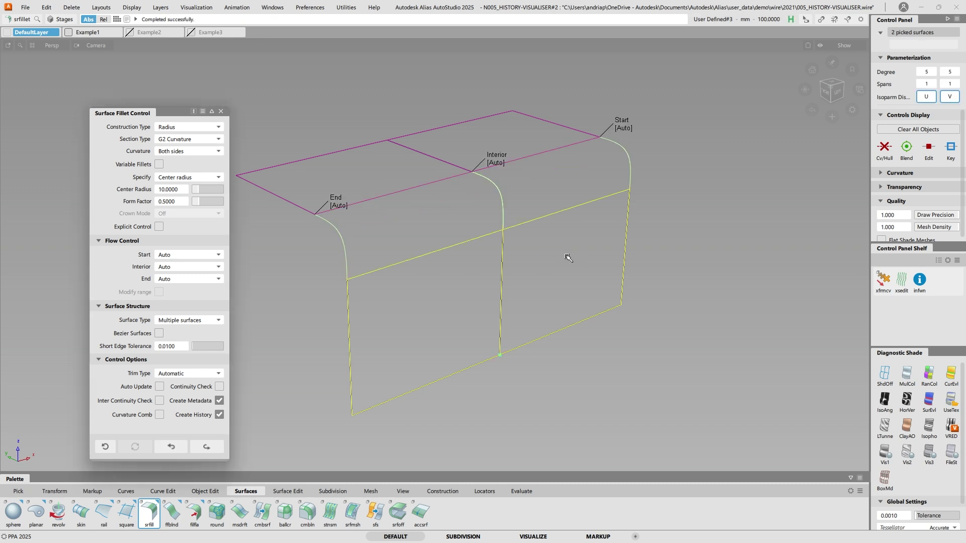
# - Open the History Visualizer with the whole SurfaceFillet node graph in view
pyautogui.click(790, 20)
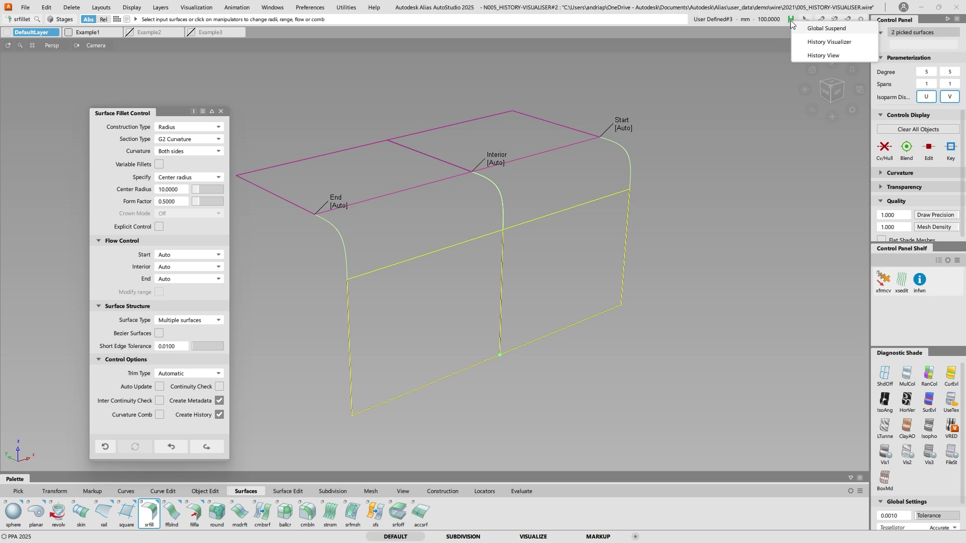
pyautogui.click(815, 44)
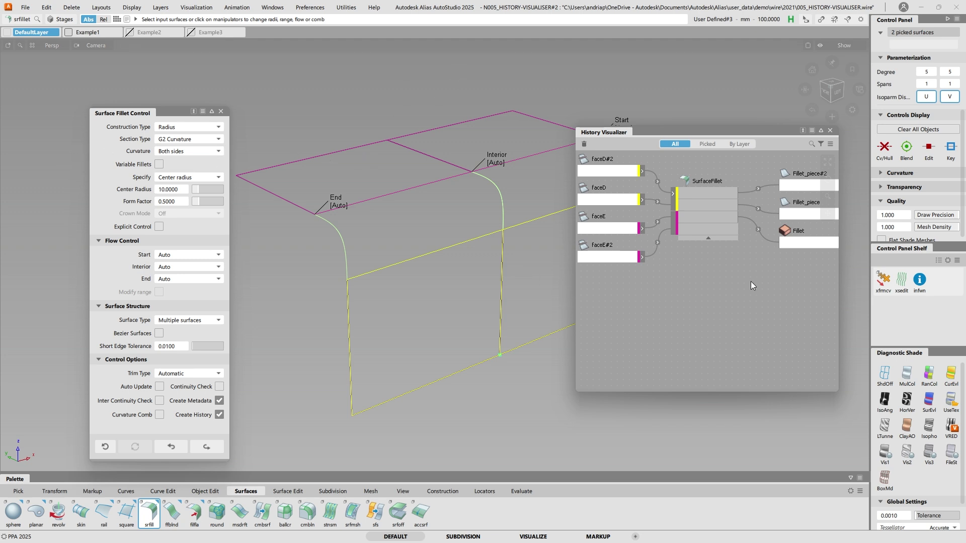
pyautogui.keyDown('alt'); pyautogui.keyDown('shift'); pyautogui.moveTo(740, 280); pyautogui.dragTo(718, 280, button='right'); pyautogui.keyUp('shift'); pyautogui.keyUp('alt')
pyautogui.keyDown('alt'); pyautogui.keyDown('shift'); pyautogui.moveTo(718, 279); pyautogui.dragTo(708, 298, button='middle'); pyautogui.keyUp('shift'); pyautogui.keyUp('alt')
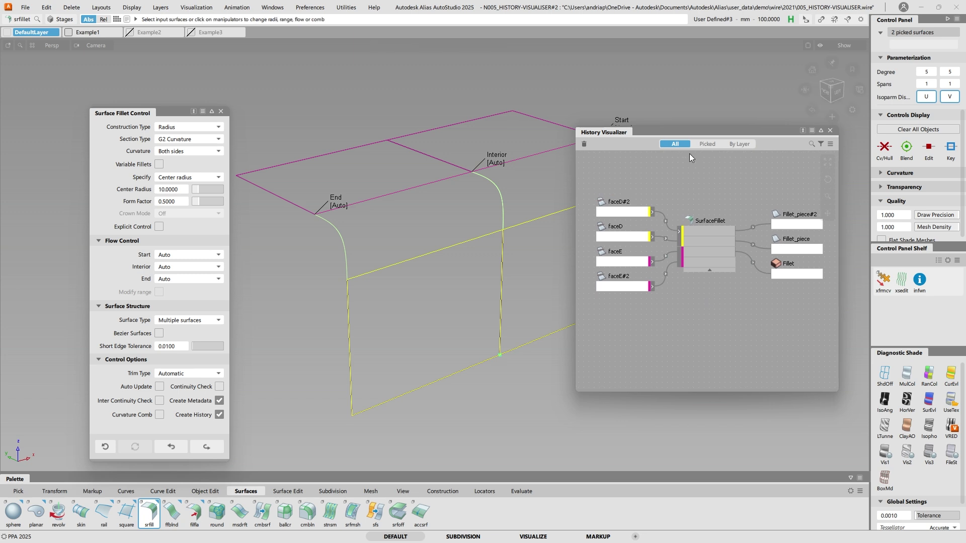
# - Compare the history graph filtered by Picked and By Layer, and return to showing All
pyautogui.click(713, 144)
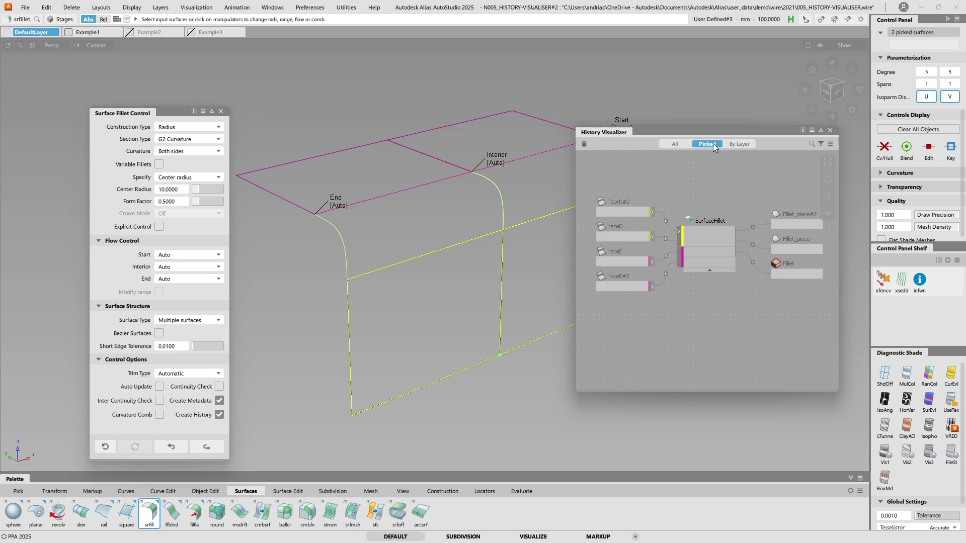
pyautogui.click(741, 146)
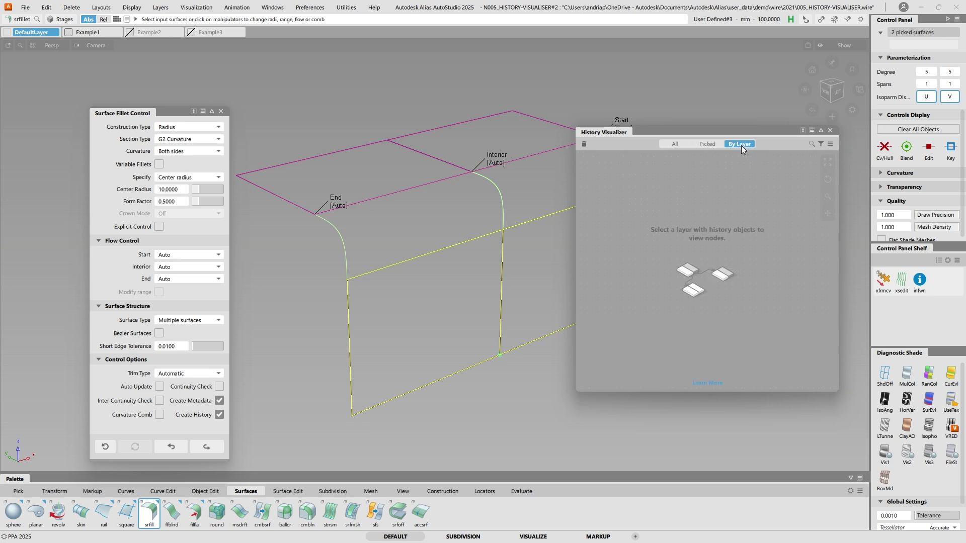
pyautogui.click(674, 144)
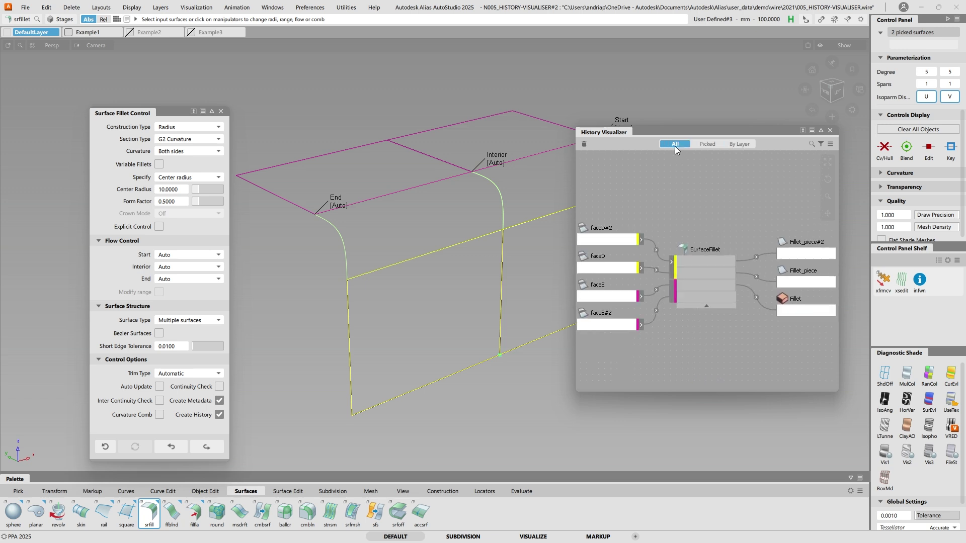
pyautogui.keyDown('alt'); pyautogui.keyDown('shift'); pyautogui.moveTo(714, 219); pyautogui.dragTo(693, 224, button='right'); pyautogui.keyUp('shift'); pyautogui.keyUp('alt')
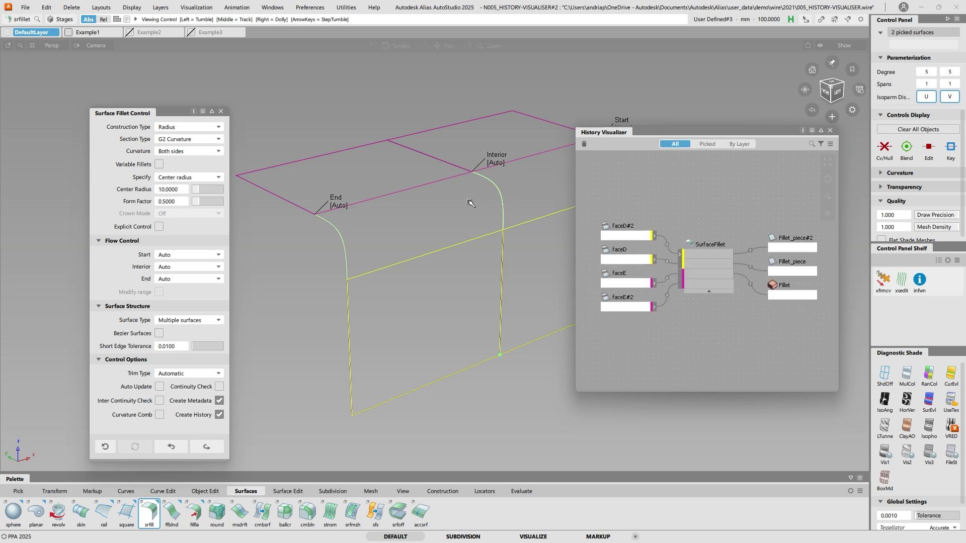
# - Finish the surface fillet by clearing its selection and close the Surface Fillet Control window
pyautogui.keyDown('alt'); pyautogui.keyDown('shift'); pyautogui.moveTo(461, 203); pyautogui.dragTo(483, 224); pyautogui.keyUp('shift'); pyautogui.keyUp('alt')
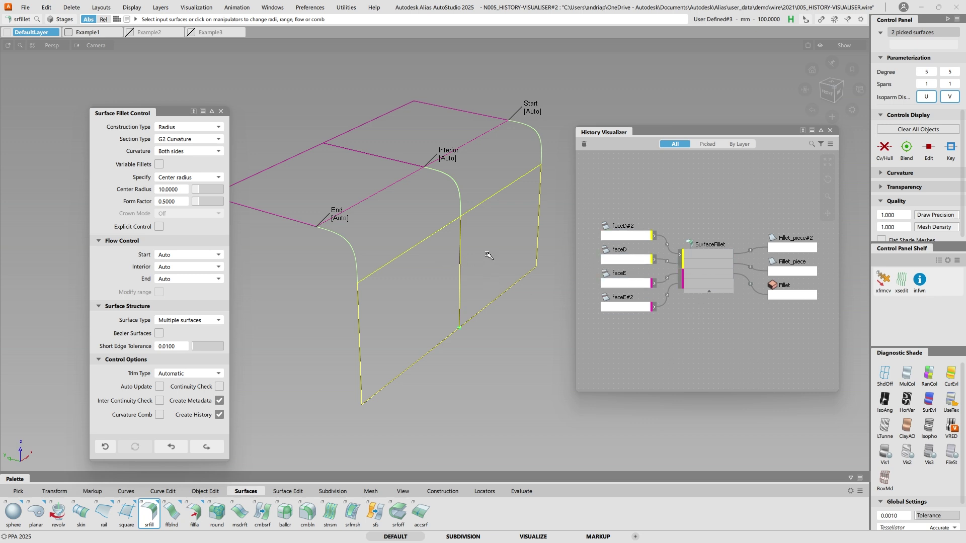
pyautogui.press('space')
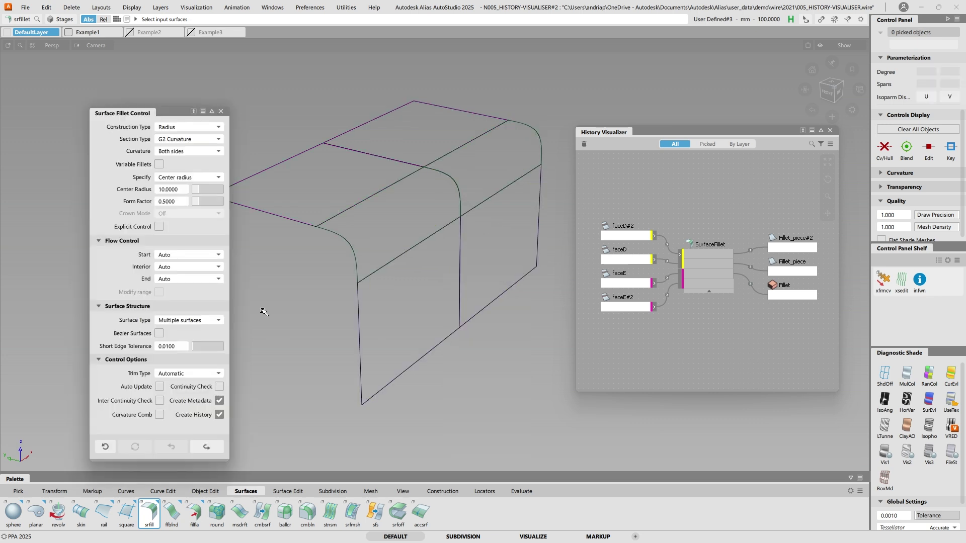
pyautogui.click(221, 112)
pyautogui.keyDown('alt'); pyautogui.keyDown('shift'); pyautogui.moveTo(336, 230); pyautogui.dragTo(369, 294); pyautogui.keyUp('shift'); pyautogui.keyUp('alt')
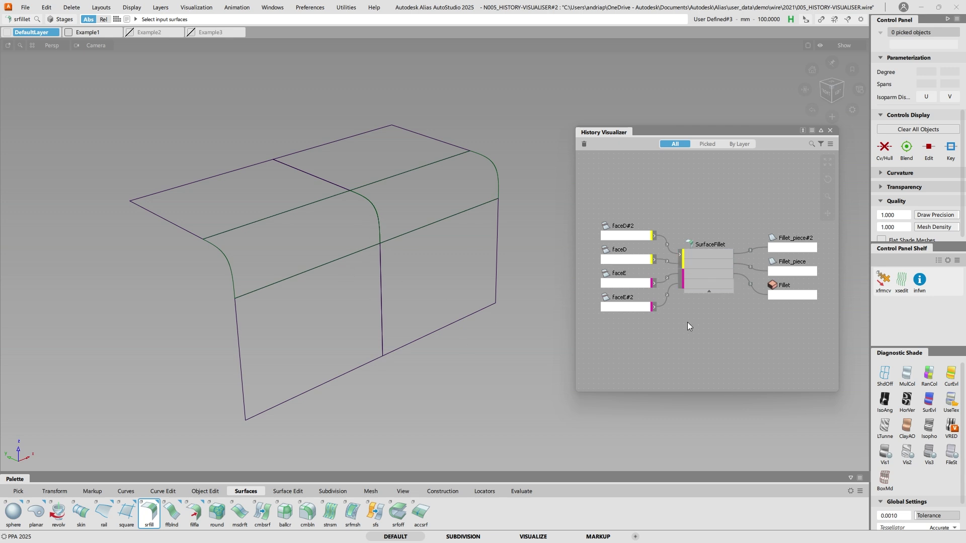
# - Open and close the fillet's settings from its SurfaceFillet history node, and collapse and re-expand the node
pyautogui.doubleClick(709, 262)
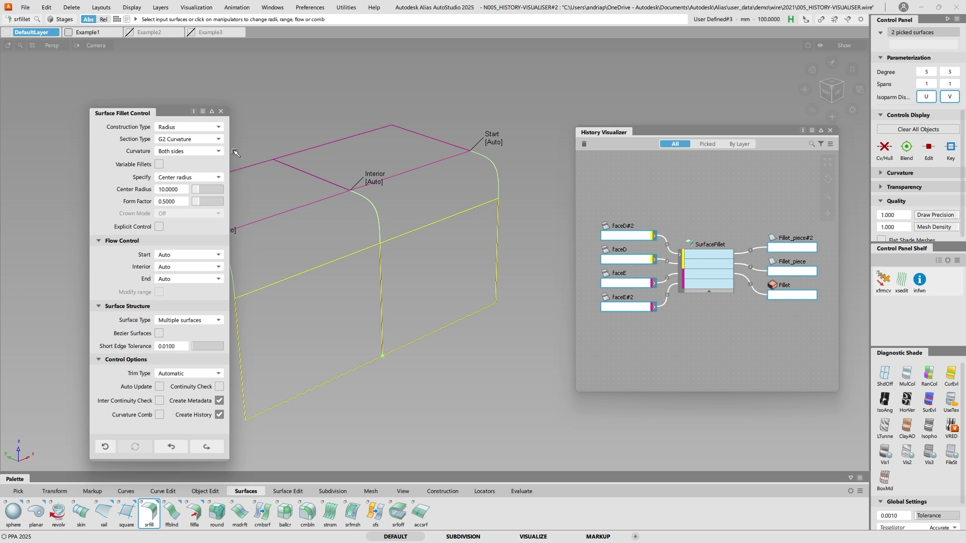
pyautogui.click(221, 111)
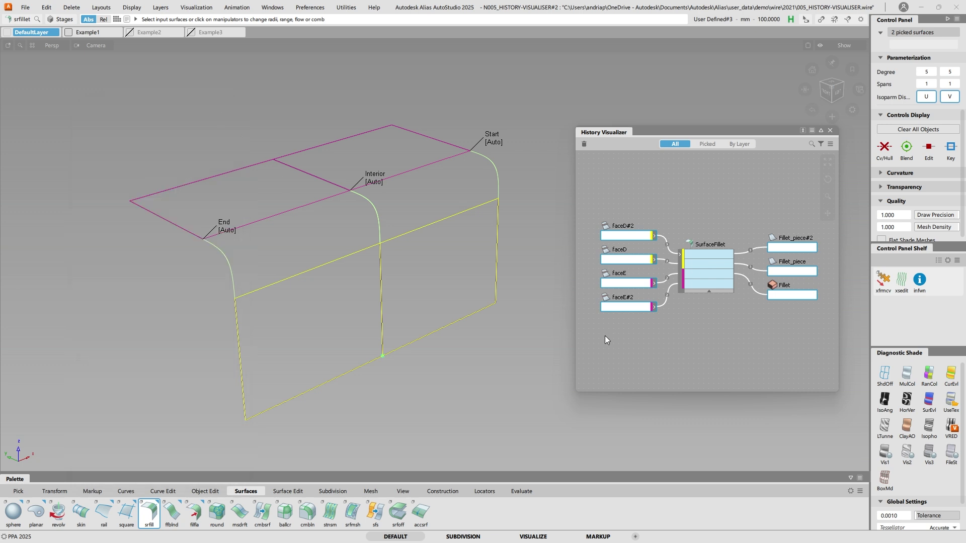
pyautogui.click(705, 331)
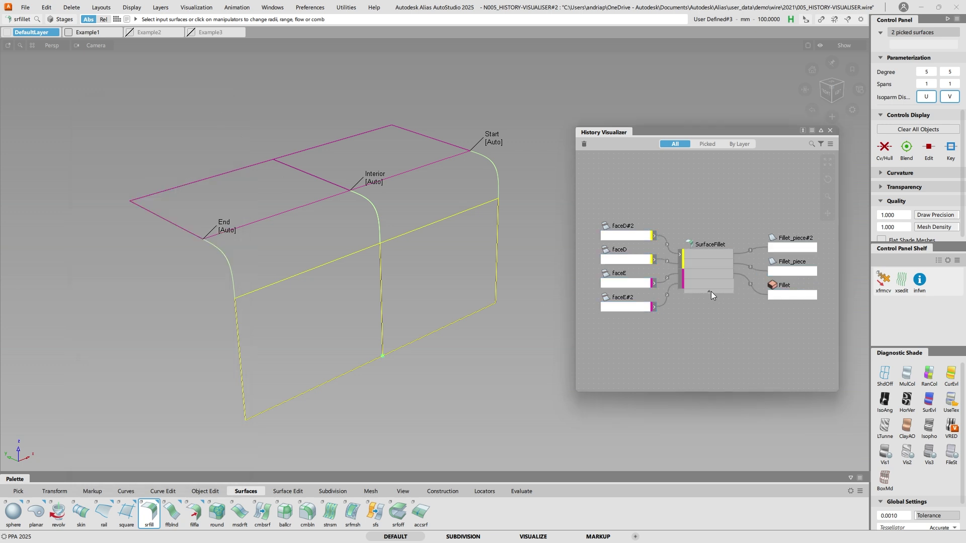
pyautogui.click(710, 291)
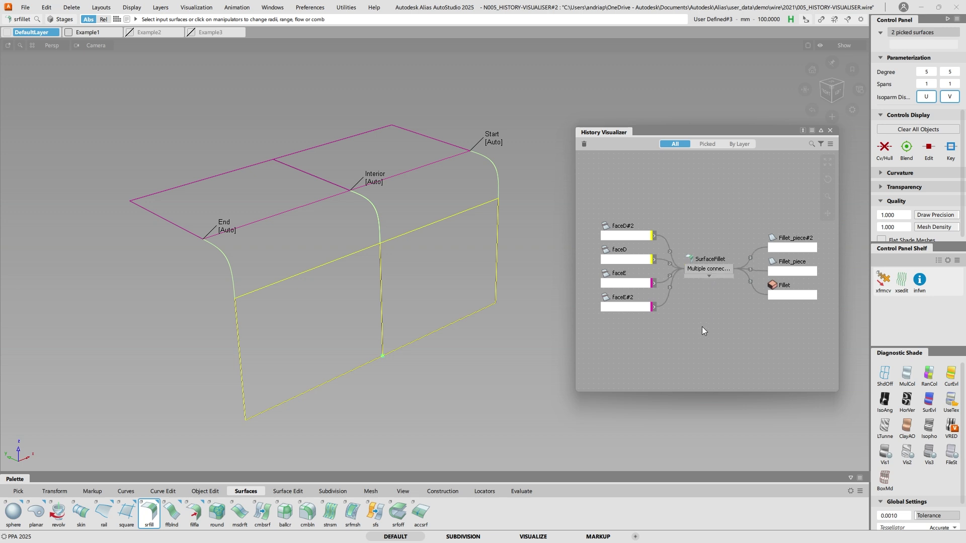
pyautogui.click(711, 276)
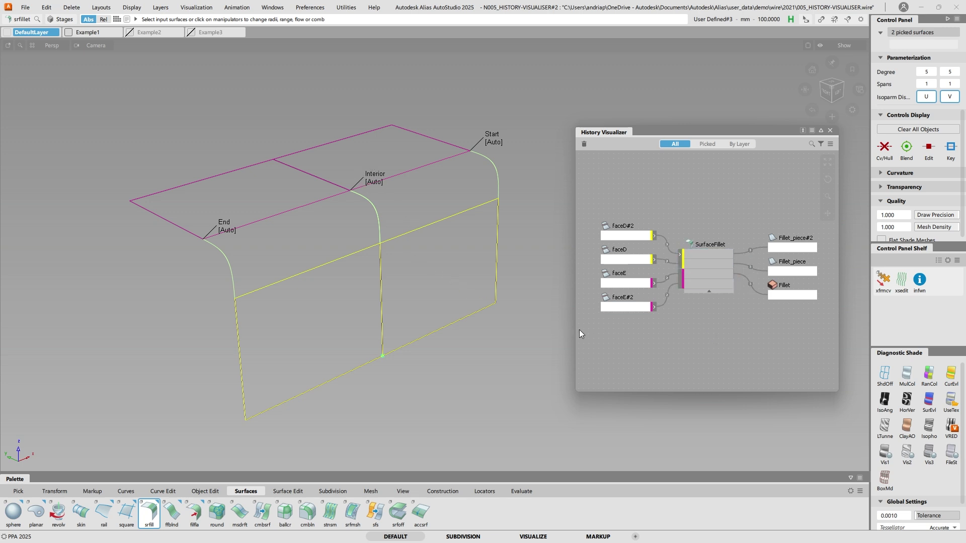
# - Make the Example3 layer visible to show its angled wall surfaces beside the filleted model
pyautogui.keyDown('alt'); pyautogui.keyDown('shift'); pyautogui.moveTo(436, 306); pyautogui.dragTo(382, 242); pyautogui.keyUp('shift'); pyautogui.keyUp('alt')
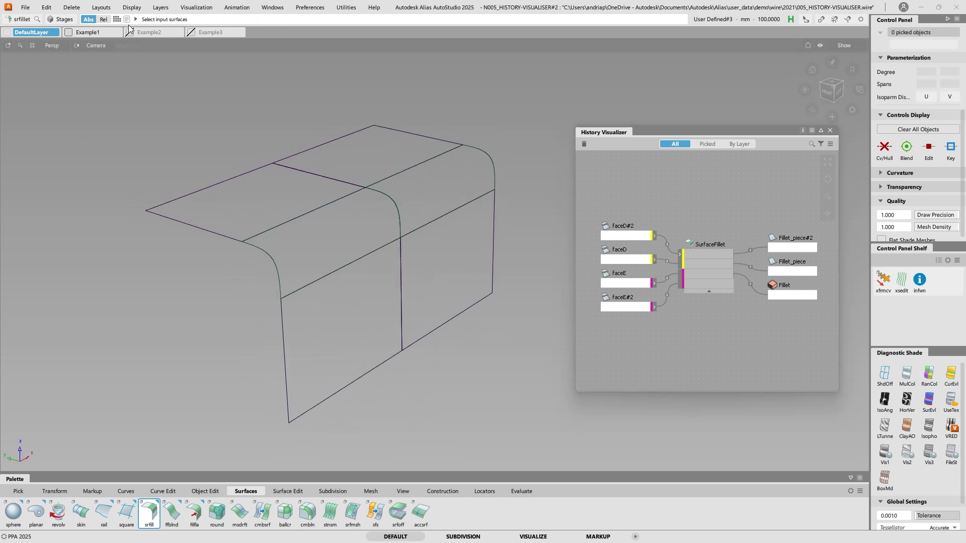
pyautogui.click(130, 32)
pyautogui.click(130, 33)
pyautogui.click(194, 32)
pyautogui.keyDown('alt'); pyautogui.keyDown('shift'); pyautogui.moveTo(277, 146); pyautogui.dragTo(427, 161); pyautogui.keyUp('shift'); pyautogui.keyUp('alt')
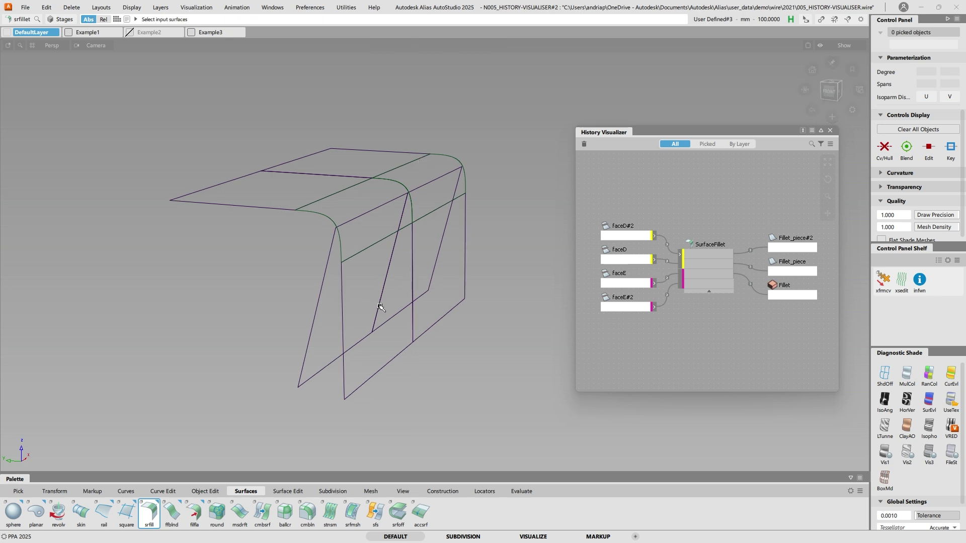
pyautogui.keyDown('alt'); pyautogui.keyDown('shift'); pyautogui.moveTo(383, 302); pyautogui.dragTo(265, 303); pyautogui.keyUp('shift'); pyautogui.keyUp('alt')
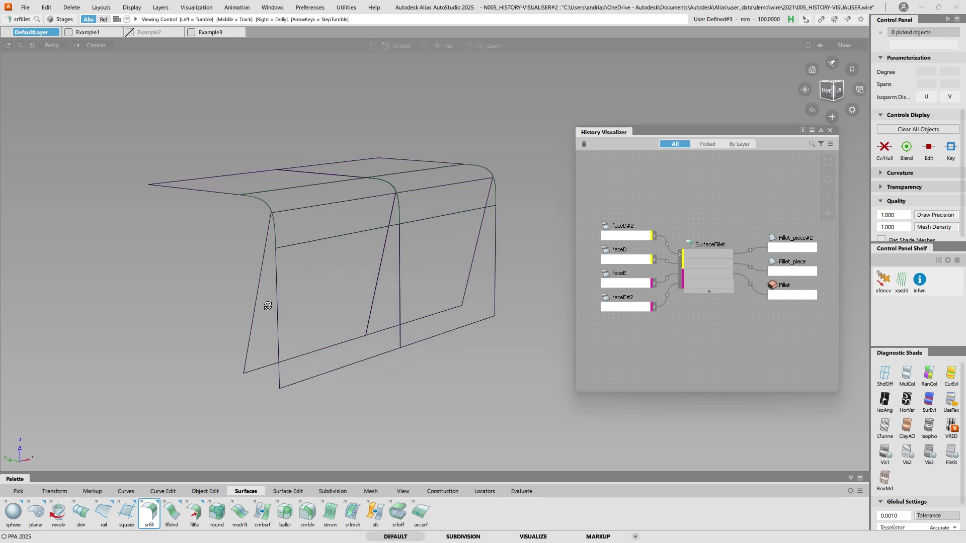
# - Select the SurfaceFillet node to examine its highlighted objects in the model, and clear the selection
pyautogui.click(711, 255)
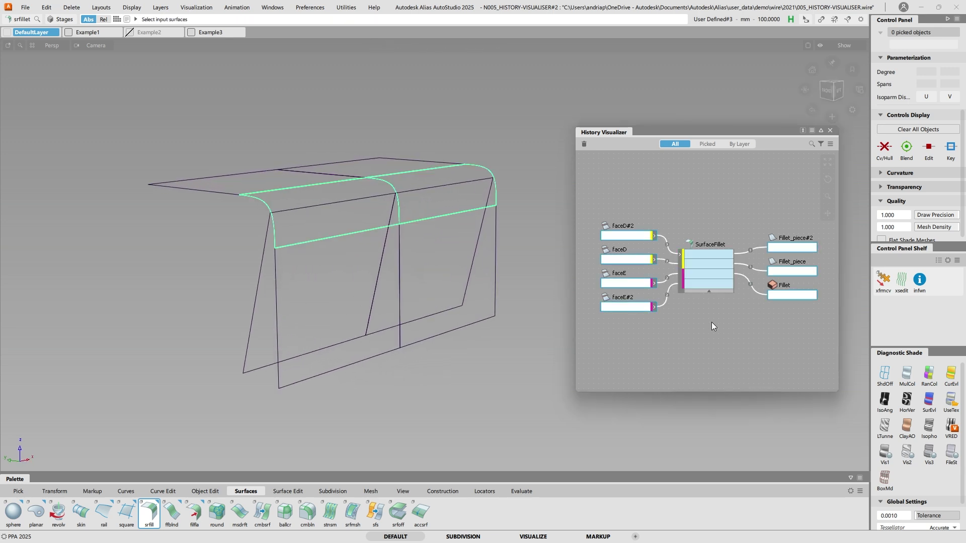
pyautogui.click(711, 322)
pyautogui.click(703, 266)
pyautogui.click(692, 229)
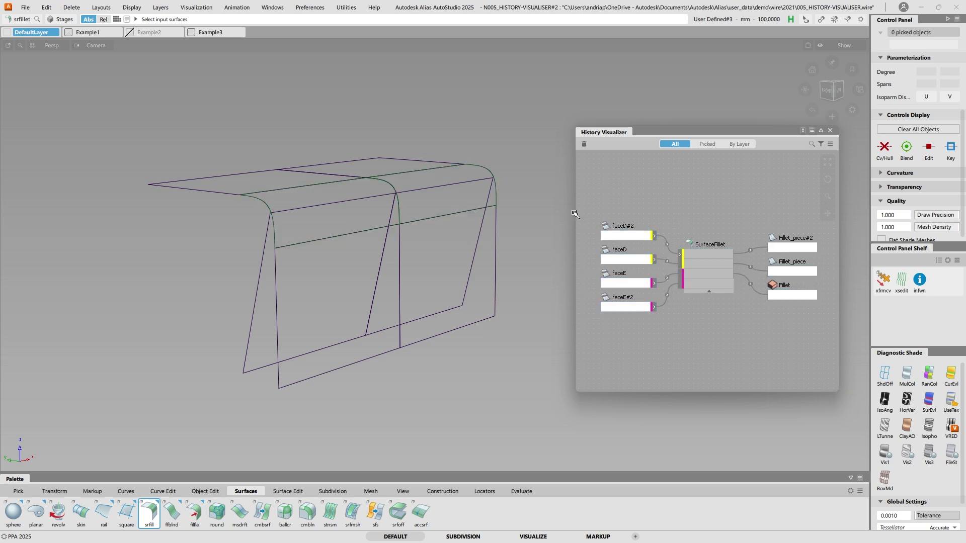
# - Replace the fillet's faceD#2 and faceD input surfaces with the two angled wall surfaces using Replace Multiple
pyautogui.moveTo(592, 215); pyautogui.dragTo(662, 266)
pyautogui.rightClick(638, 237)
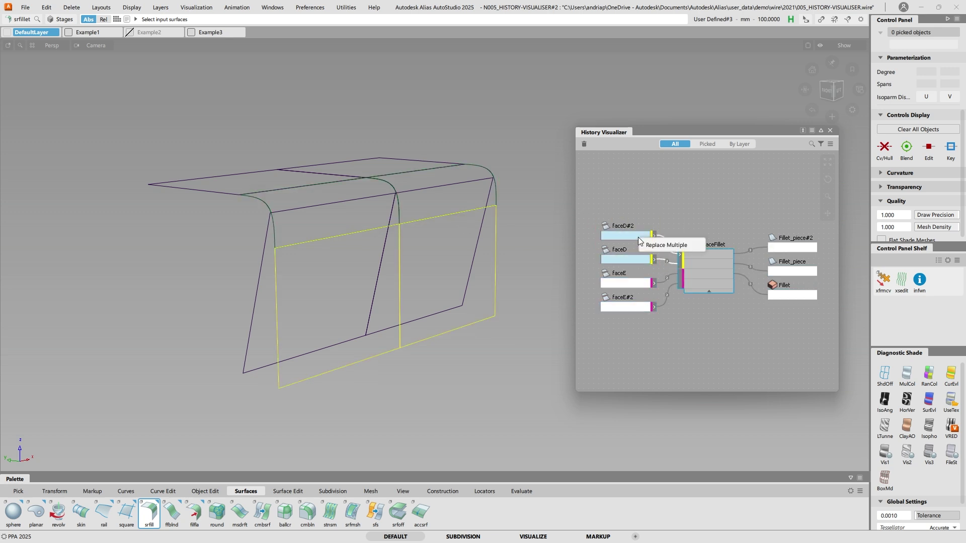
pyautogui.click(654, 246)
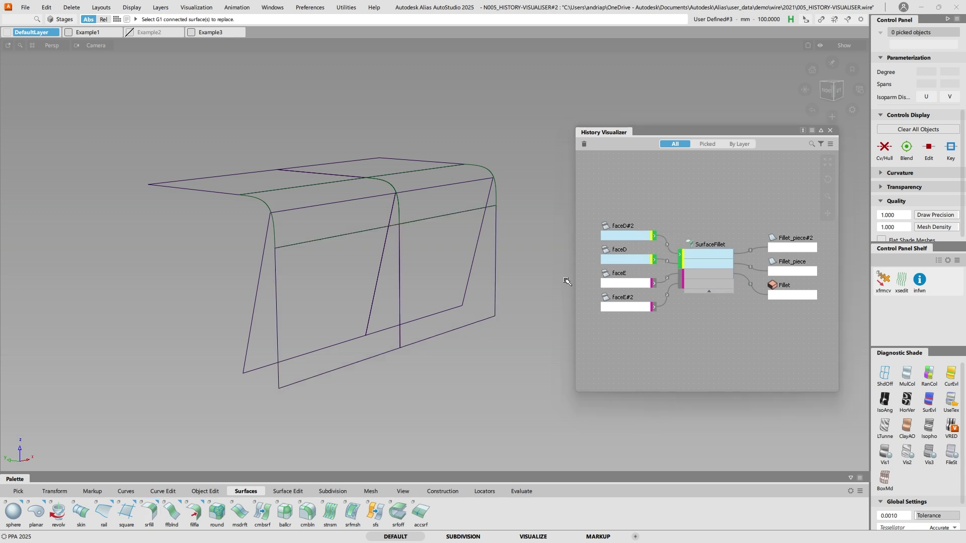
pyautogui.moveTo(352, 328); pyautogui.dragTo(563, 336)
pyautogui.press('space')
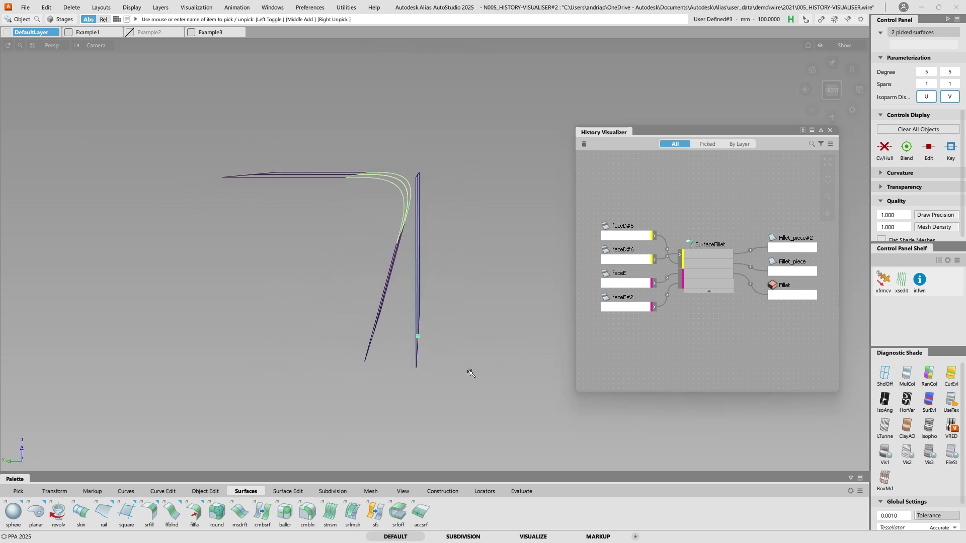
pyautogui.keyDown('alt'); pyautogui.keyDown('shift'); pyautogui.moveTo(403, 211); pyautogui.dragTo(437, 208); pyautogui.keyUp('shift'); pyautogui.keyUp('alt')
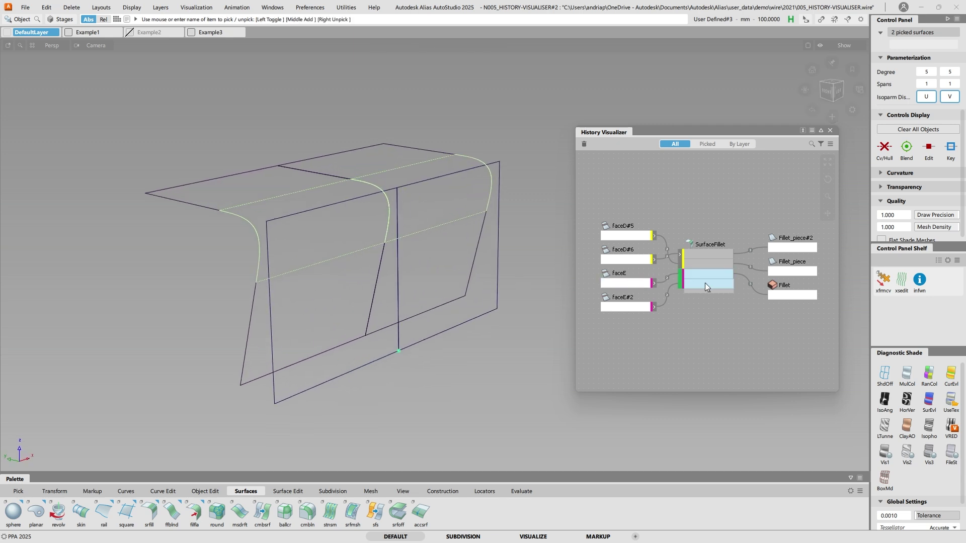
# - Replace the fillet's faceD#5 and faceD#6 inputs with the two original vertical wall surfaces, and clear the selection
pyautogui.rightClick(711, 251)
pyautogui.click(738, 259)
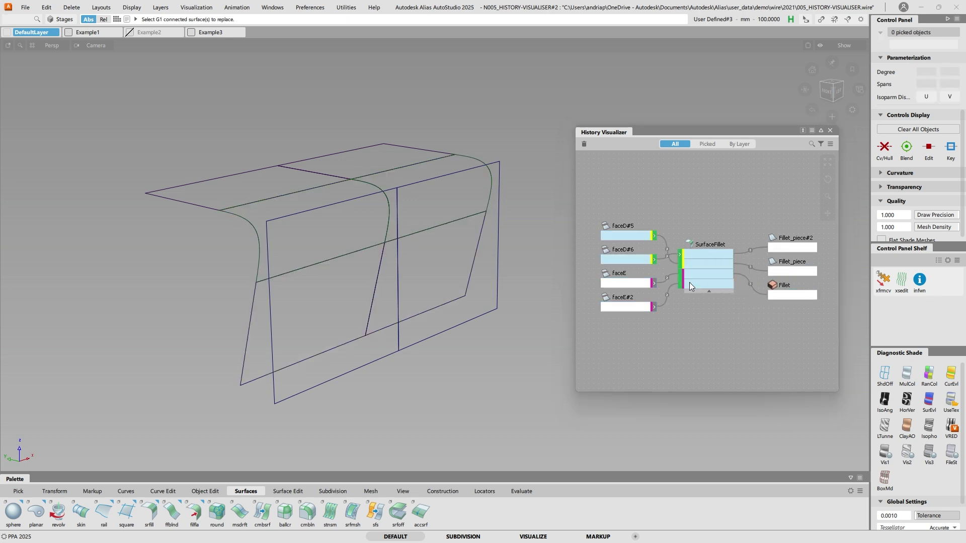
pyautogui.moveTo(392, 342); pyautogui.dragTo(427, 365)
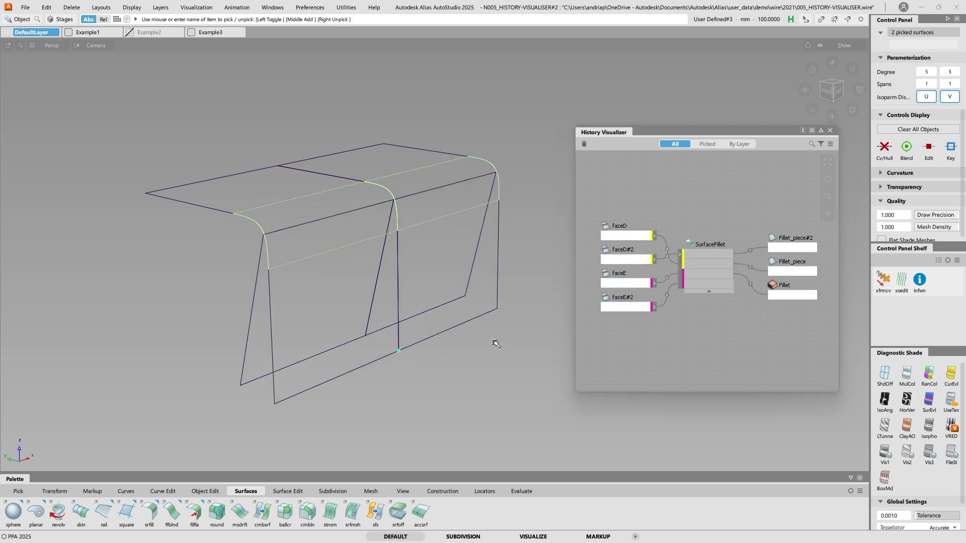
pyautogui.keyDown('alt'); pyautogui.keyDown('shift'); pyautogui.moveTo(375, 341); pyautogui.dragTo(560, 306); pyautogui.keyUp('shift'); pyautogui.keyUp('alt')
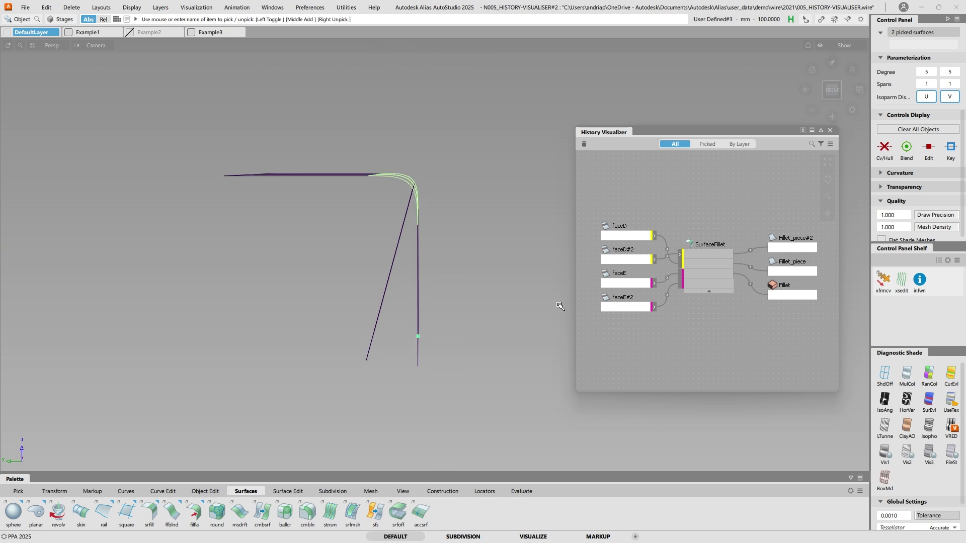
pyautogui.keyDown('alt'); pyautogui.keyDown('shift'); pyautogui.moveTo(558, 259); pyautogui.dragTo(262, 288); pyautogui.keyUp('shift'); pyautogui.keyUp('alt')
pyautogui.click(353, 252)
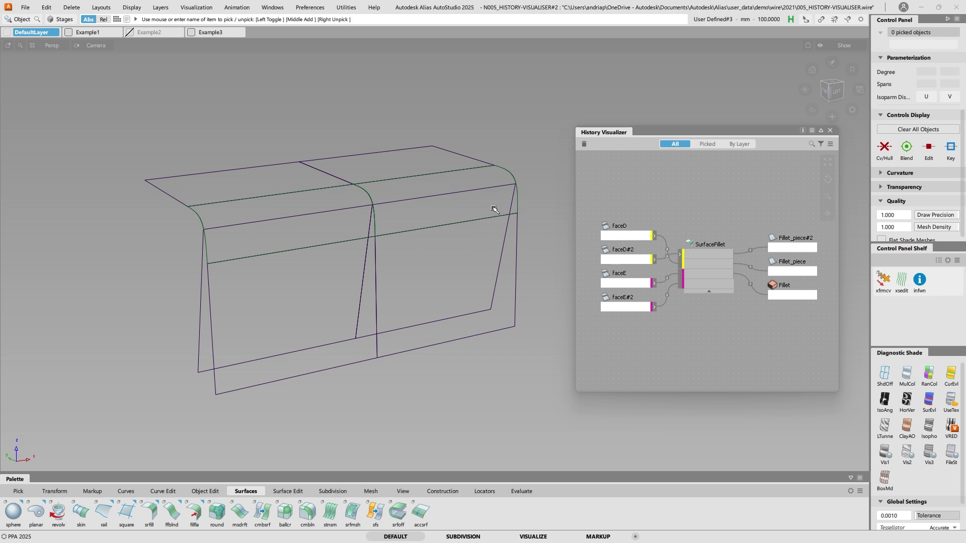
# - Make the Example2 layer visible beside the filleted model and remove the two angled wall surfaces from the scene
pyautogui.keyDown('alt'); pyautogui.keyDown('shift'); pyautogui.moveTo(344, 155); pyautogui.dragTo(337, 157); pyautogui.keyUp('shift'); pyautogui.keyUp('alt')
pyautogui.keyDown('alt'); pyautogui.keyDown('shift'); pyautogui.moveTo(338, 157); pyautogui.dragTo(288, 154, button='middle'); pyautogui.keyUp('shift'); pyautogui.keyUp('alt')
pyautogui.keyDown('alt'); pyautogui.keyDown('shift'); pyautogui.moveTo(288, 153); pyautogui.dragTo(264, 147, button='right'); pyautogui.keyUp('shift'); pyautogui.keyUp('alt')
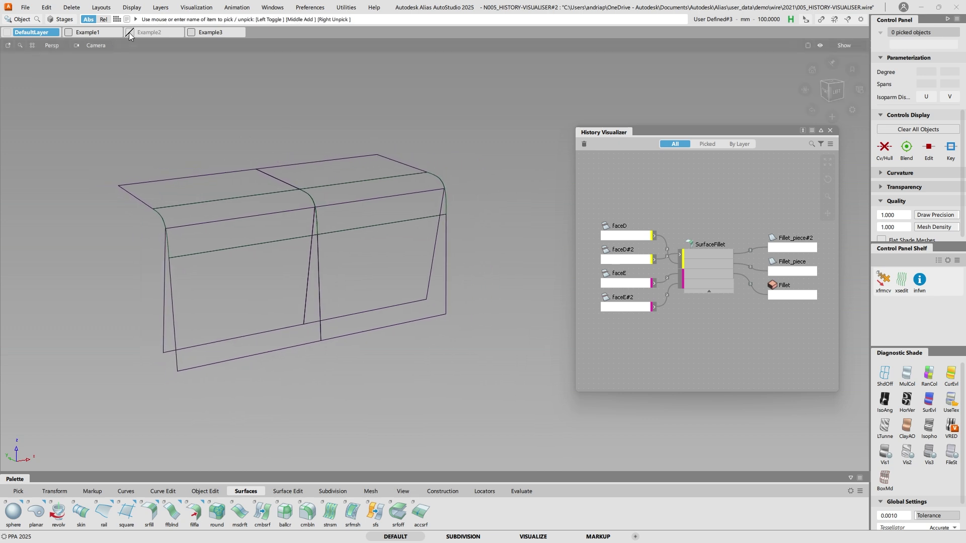
pyautogui.click(129, 33)
pyautogui.click(68, 33)
pyautogui.click(68, 34)
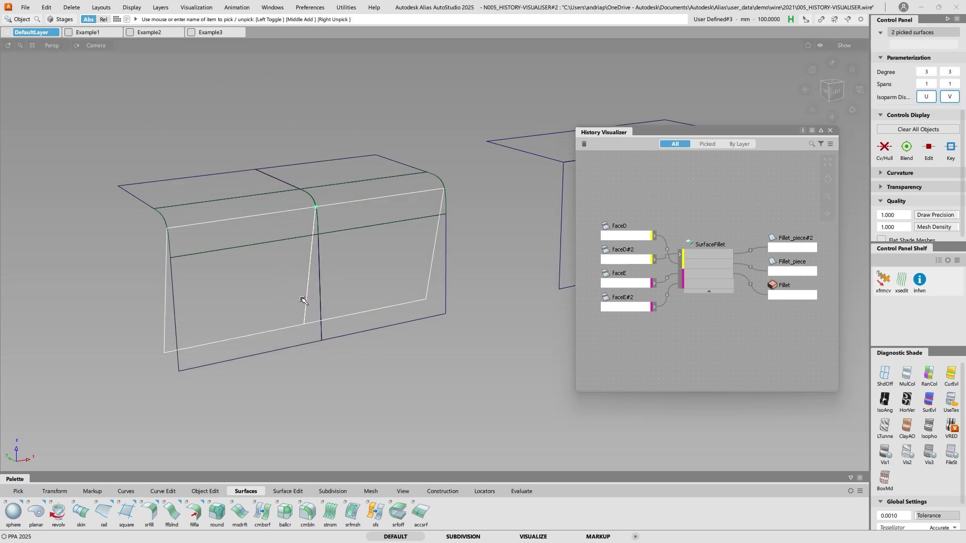
pyautogui.keyDown('alt'); pyautogui.keyDown('shift'); pyautogui.moveTo(309, 299); pyautogui.dragTo(354, 261); pyautogui.keyUp('shift'); pyautogui.keyUp('alt')
pyautogui.scroll(-4, 326, 266)
# - Open the fillet's settings from the SurfaceFillet node to review them, and close the Surface Fillet Control window
pyautogui.doubleClick(717, 260)
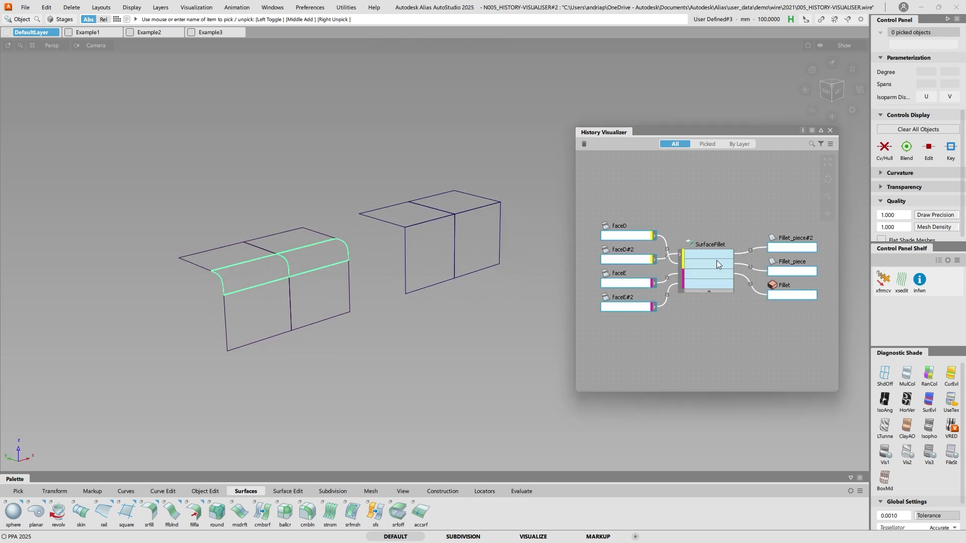
pyautogui.keyDown('alt'); pyautogui.keyDown('shift'); pyautogui.moveTo(413, 289); pyautogui.dragTo(443, 274, button='middle'); pyautogui.keyUp('shift'); pyautogui.keyUp('alt')
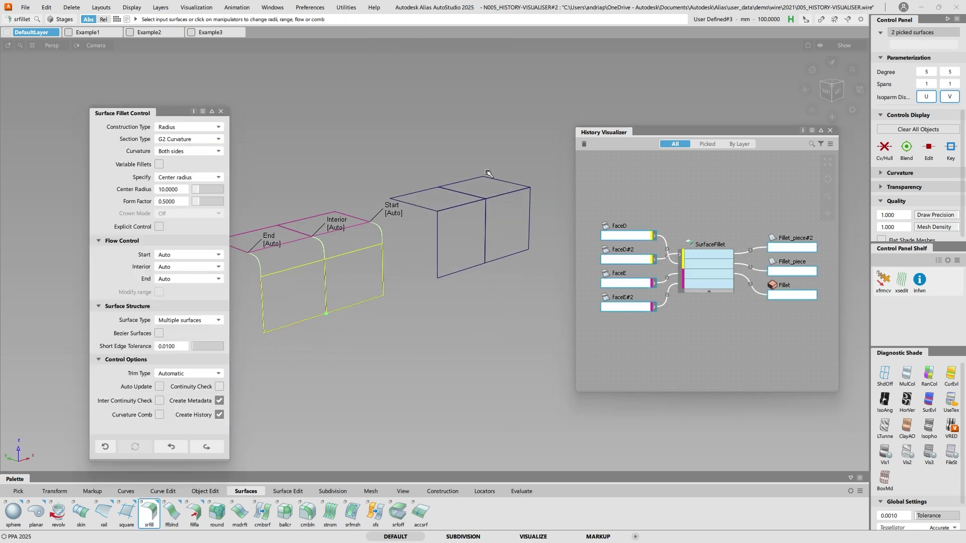
pyautogui.keyDown('ctrl'); pyautogui.keyDown('shift'); pyautogui.moveTo(459, 301); pyautogui.dragTo(456, 240); pyautogui.keyUp('shift'); pyautogui.keyUp('ctrl')
pyautogui.keyDown('alt'); pyautogui.keyDown('shift'); pyautogui.moveTo(416, 251); pyautogui.dragTo(423, 246, button='right'); pyautogui.keyUp('shift'); pyautogui.keyUp('alt')
pyautogui.click(220, 111)
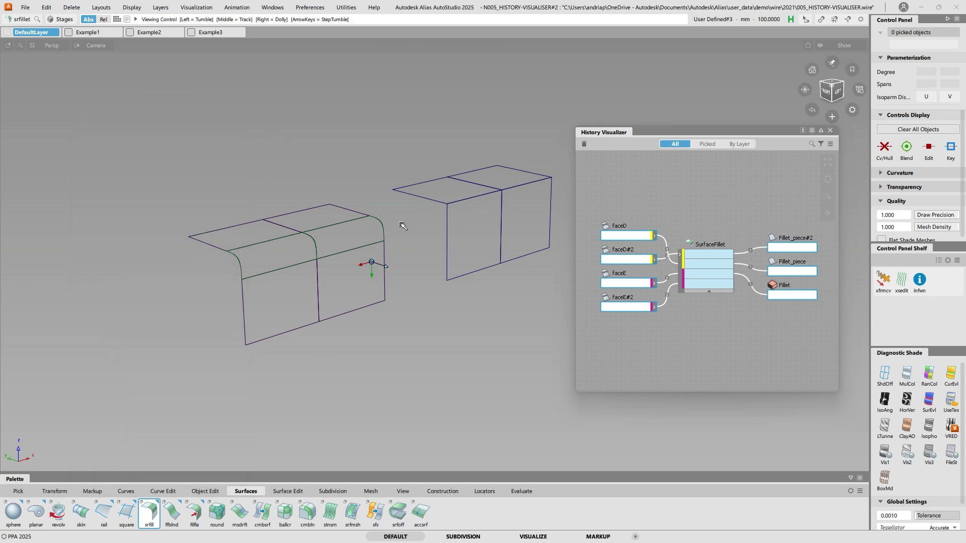
# - Replace the fillet's faceE and faceE#2 inputs with the two top surfaces of the Example2 model using Replace Multiple
pyautogui.keyDown('alt'); pyautogui.keyDown('shift'); pyautogui.moveTo(371, 233); pyautogui.dragTo(329, 259); pyautogui.keyUp('shift'); pyautogui.keyUp('alt')
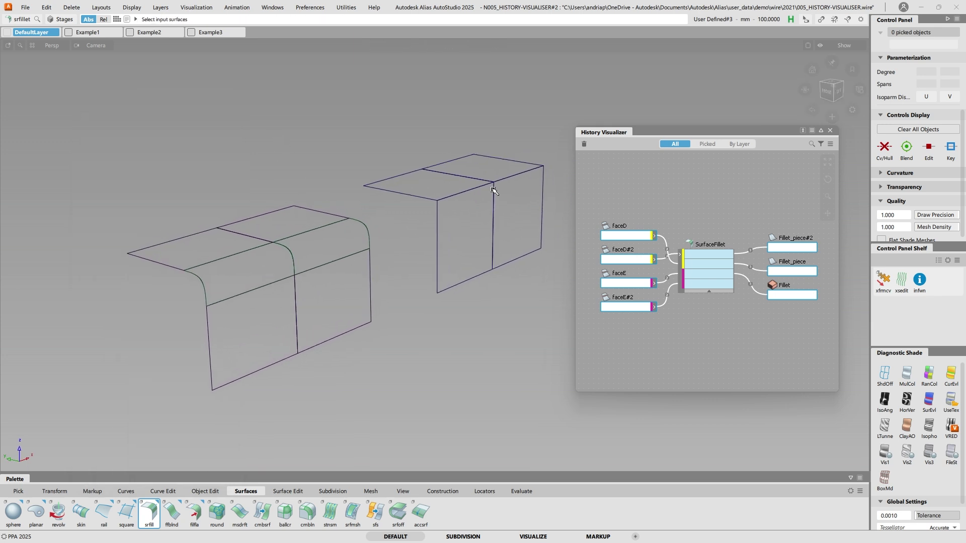
pyautogui.rightClick(709, 280)
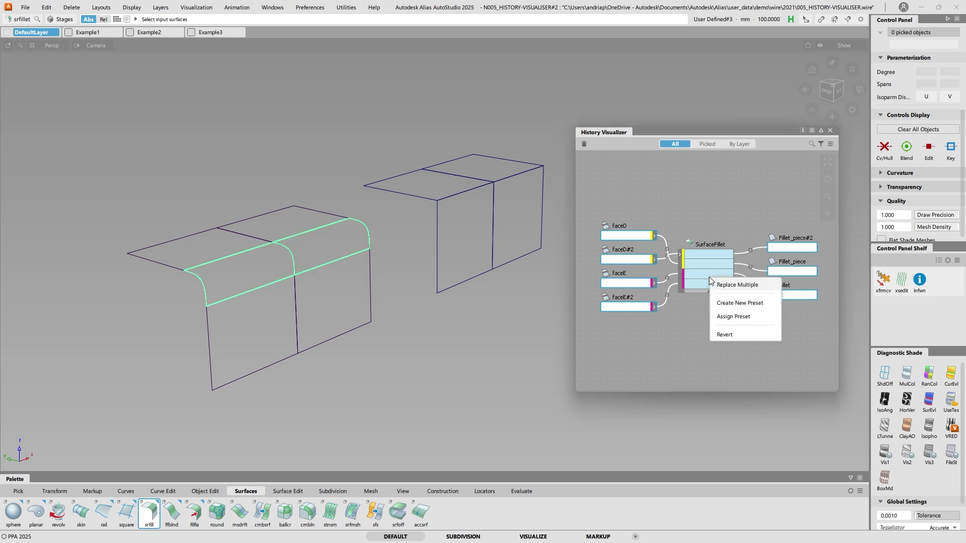
pyautogui.click(724, 286)
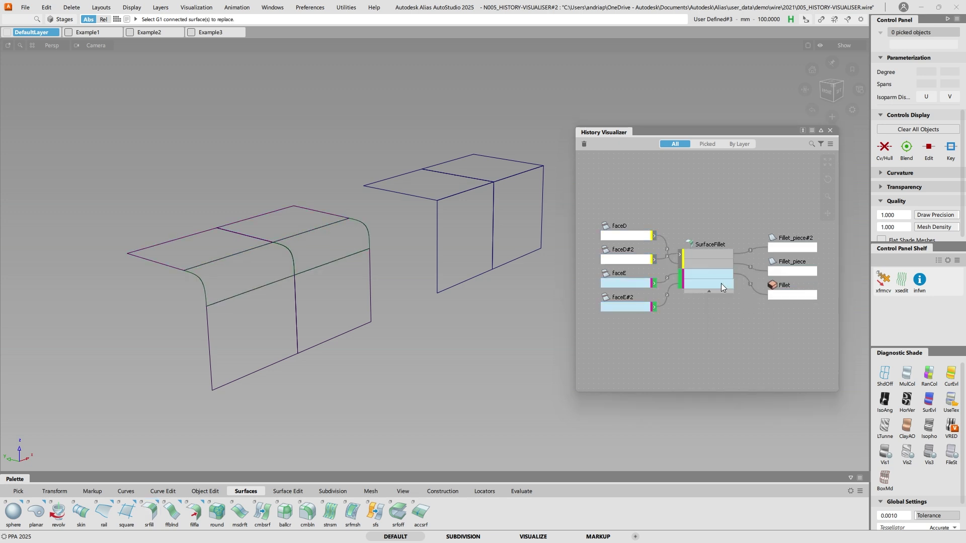
pyautogui.moveTo(393, 155); pyautogui.dragTo(455, 182)
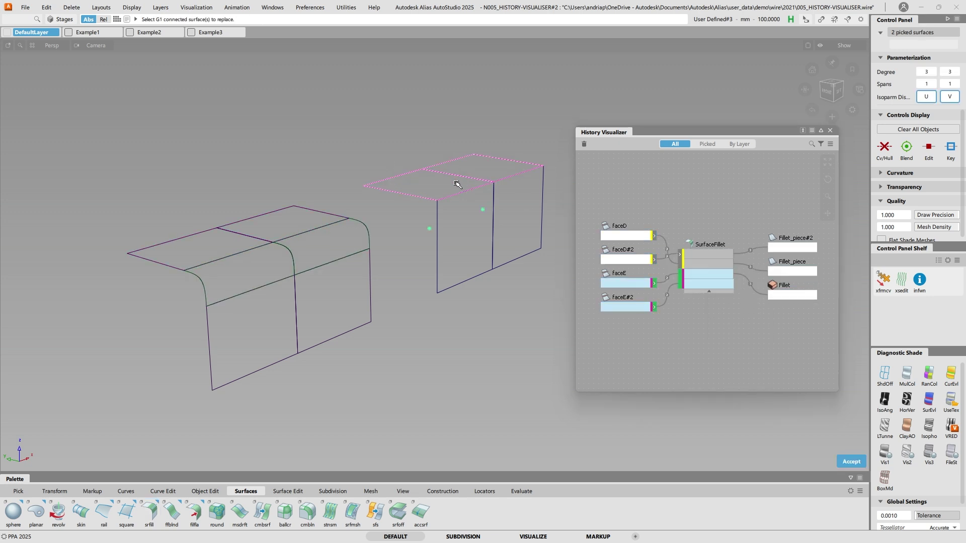
pyautogui.press('Return')
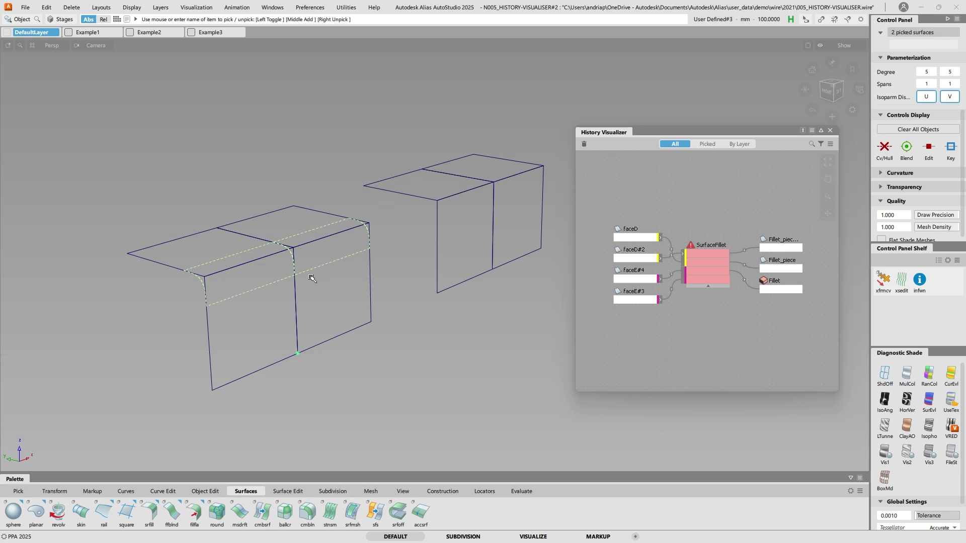
# - Replace the fillet's faceD and faceD#2 inputs with the two vertical wall surfaces of the Example2 model using Replace Multiple
pyautogui.rightClick(715, 278)
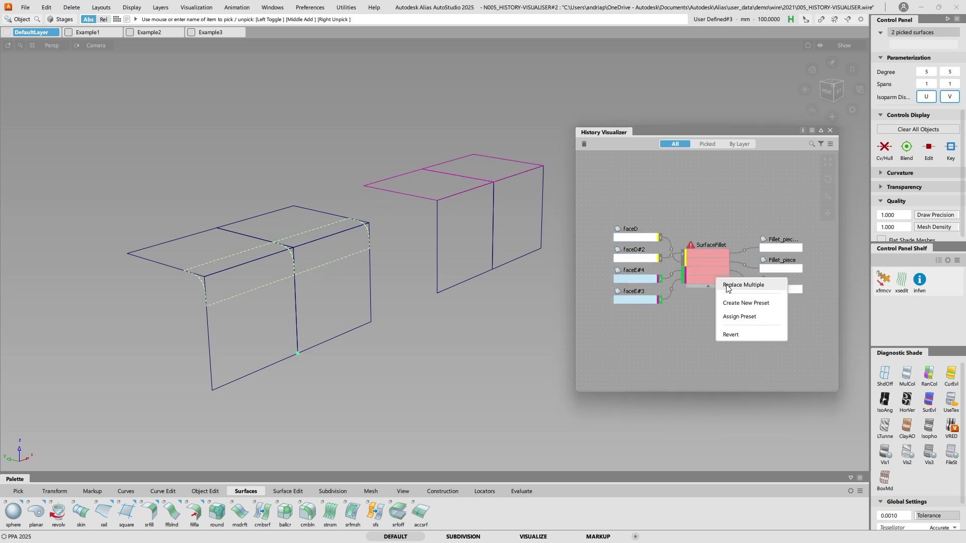
pyautogui.click(725, 285)
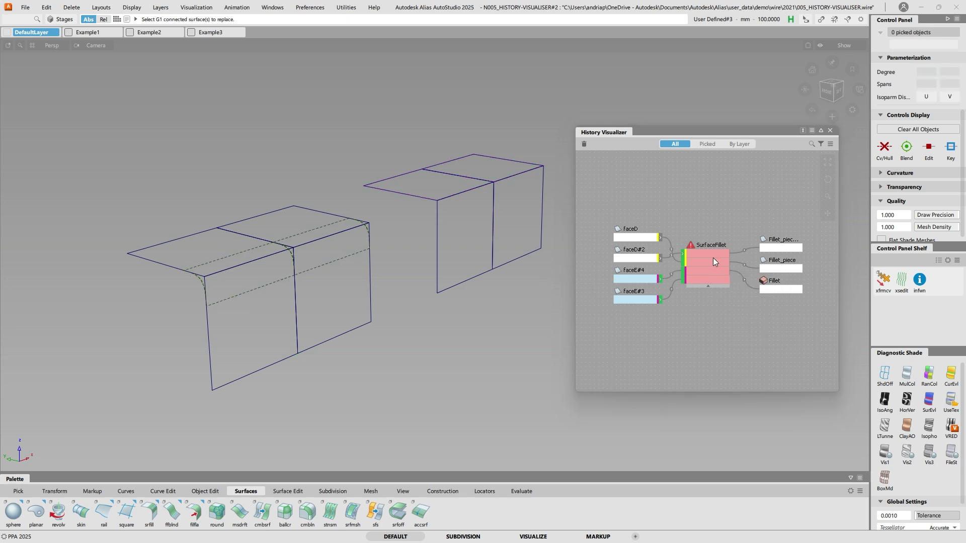
pyautogui.rightClick(699, 258)
pyautogui.click(710, 267)
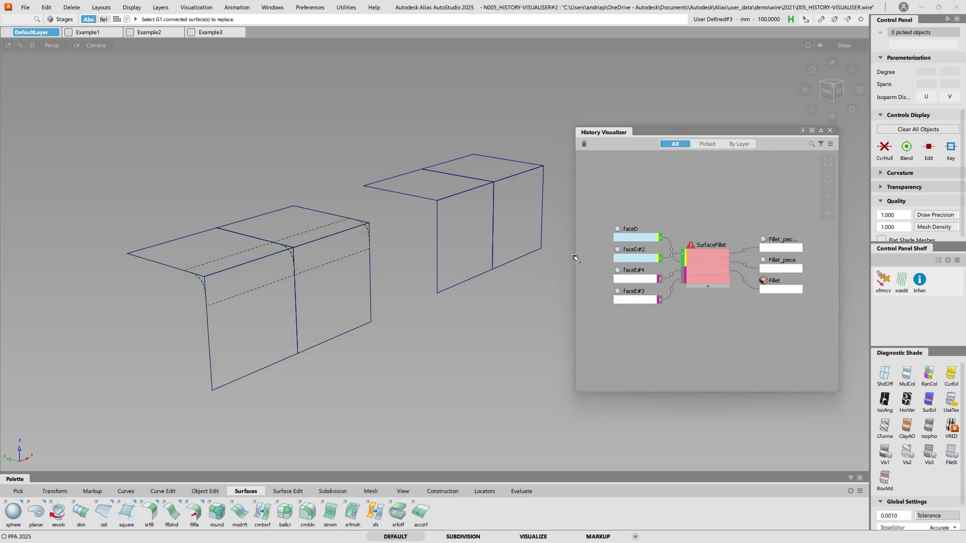
pyautogui.moveTo(461, 247); pyautogui.dragTo(522, 292)
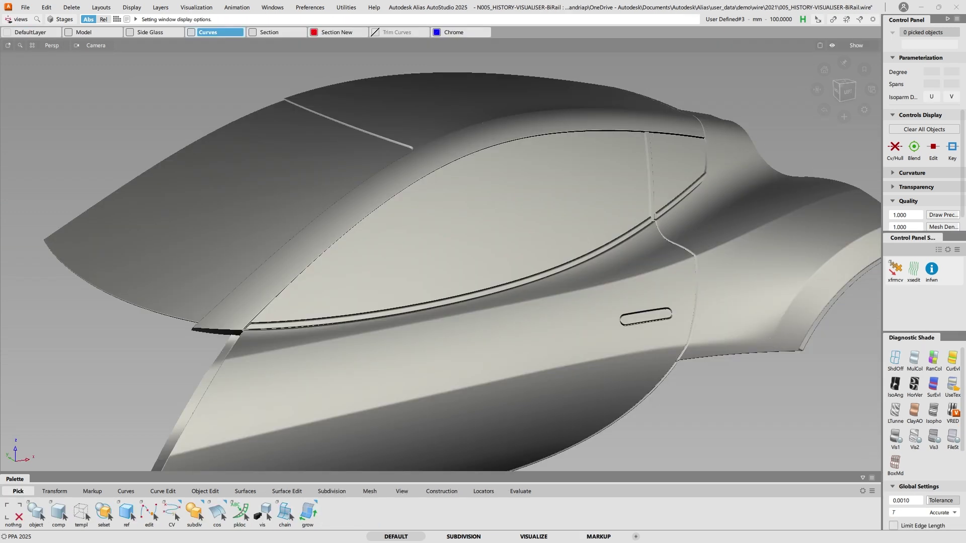
# - Make the Trim Curves layer visible on the car model around the trim strip below the side window
pyautogui.keyDown('alt'); pyautogui.keyDown('shift'); pyautogui.moveTo(720, 196); pyautogui.dragTo(543, 229); pyautogui.keyUp('shift'); pyautogui.keyUp('alt')
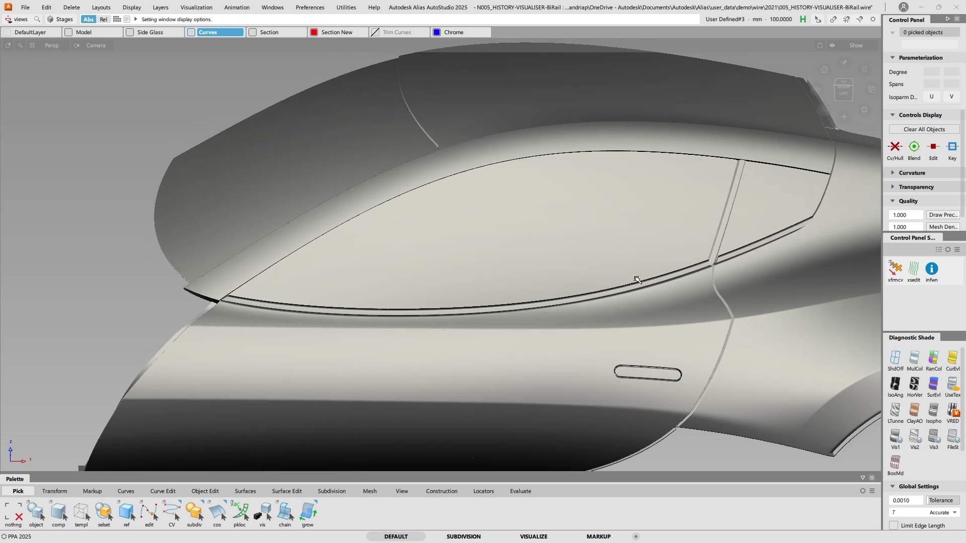
pyautogui.keyDown('alt'); pyautogui.keyDown('shift'); pyautogui.moveTo(791, 231); pyautogui.dragTo(697, 239); pyautogui.keyUp('shift'); pyautogui.keyUp('alt')
pyautogui.keyDown('alt'); pyautogui.keyDown('shift'); pyautogui.click(288, 327); pyautogui.keyUp('shift'); pyautogui.keyUp('alt')
pyautogui.keyDown('alt'); pyautogui.keyDown('shift'); pyautogui.moveTo(288, 327); pyautogui.dragTo(338, 315, button='right'); pyautogui.keyUp('shift'); pyautogui.keyUp('alt')
pyautogui.scroll(-5, 339, 315)
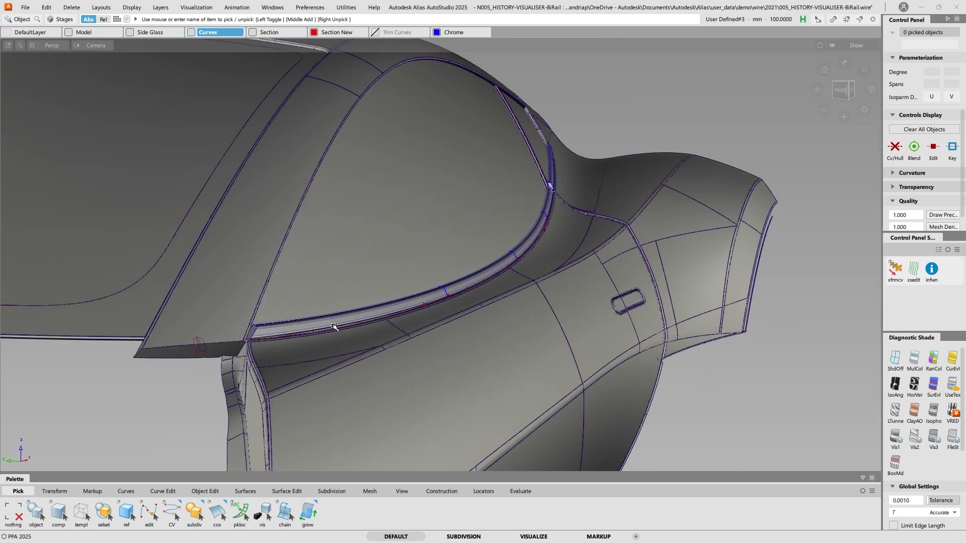
pyautogui.click(348, 317)
pyautogui.click(348, 316)
pyautogui.keyDown('alt'); pyautogui.keyDown('shift'); pyautogui.moveTo(534, 191); pyautogui.dragTo(398, 124); pyautogui.keyUp('shift'); pyautogui.keyUp('alt')
pyautogui.click(375, 33)
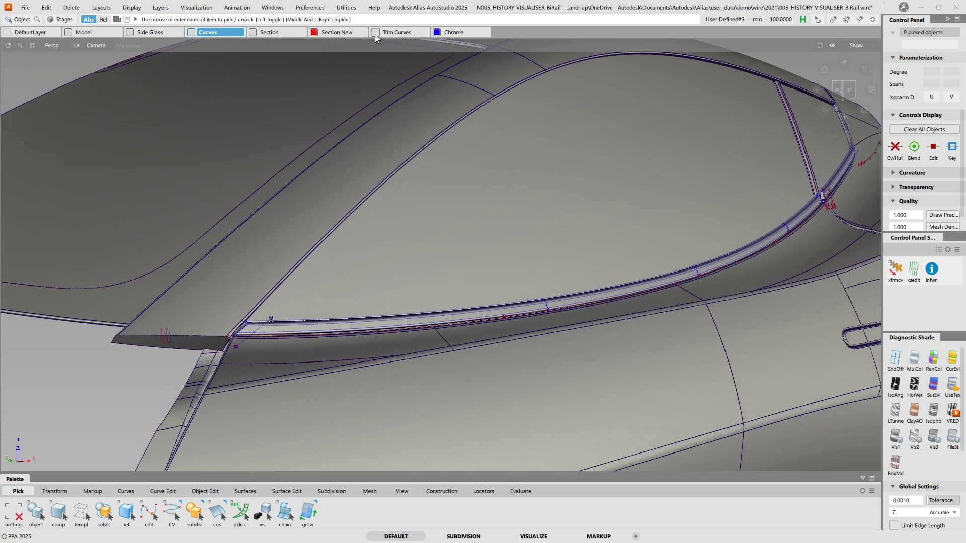
# - Examine the trim strip along the side window's lower edge, from its rear corner to the section curves at its front end
pyautogui.keyDown('alt'); pyautogui.keyDown('shift'); pyautogui.moveTo(405, 108); pyautogui.dragTo(237, 377); pyautogui.keyUp('shift'); pyautogui.keyUp('alt')
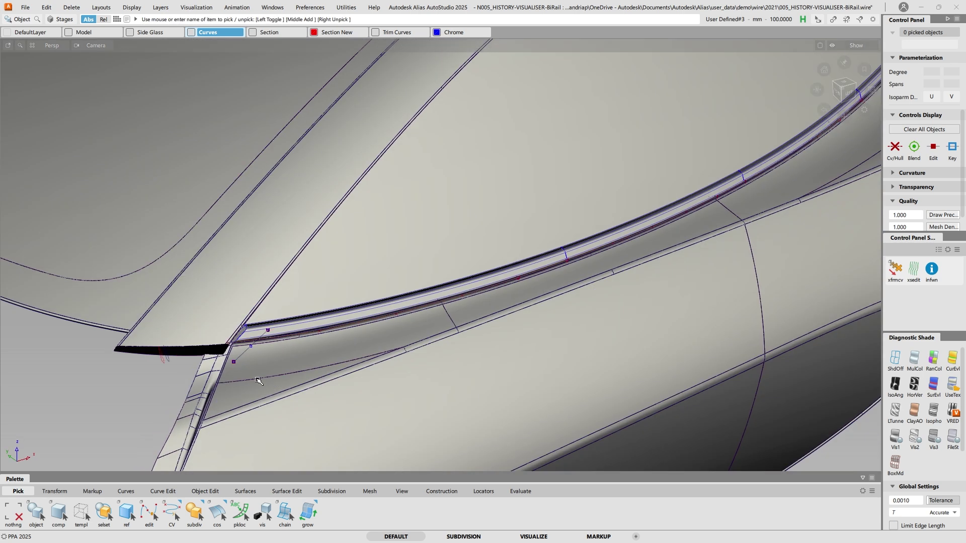
pyautogui.keyDown('alt'); pyautogui.keyDown('shift'); pyautogui.moveTo(554, 164); pyautogui.dragTo(399, 155); pyautogui.keyUp('shift'); pyautogui.keyUp('alt')
pyautogui.keyDown('alt'); pyautogui.keyDown('shift'); pyautogui.moveTo(399, 155); pyautogui.dragTo(519, 177, button='right'); pyautogui.keyUp('shift'); pyautogui.keyUp('alt')
pyautogui.keyDown('alt'); pyautogui.keyDown('shift'); pyautogui.moveTo(674, 210); pyautogui.dragTo(701, 175); pyautogui.keyUp('shift'); pyautogui.keyUp('alt')
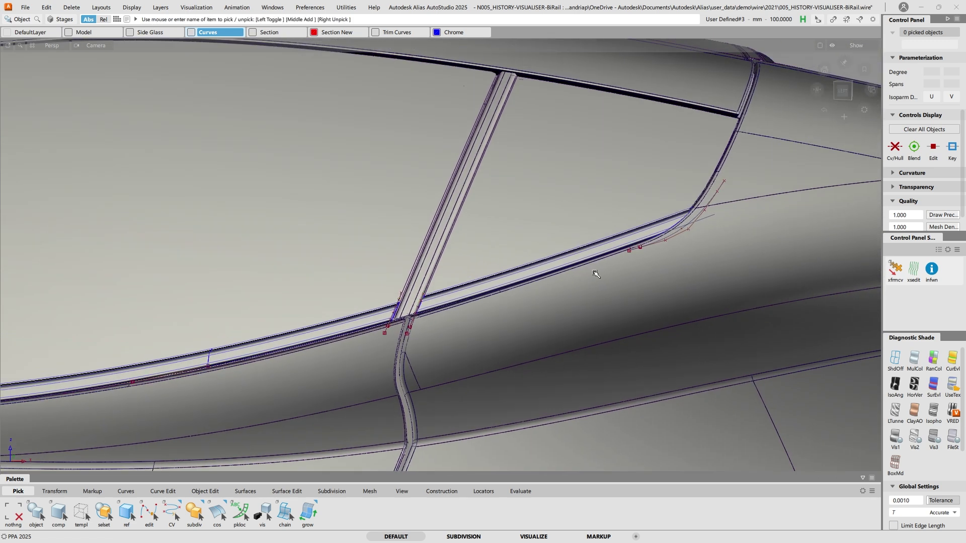
pyautogui.keyDown('alt'); pyautogui.keyDown('shift'); pyautogui.moveTo(595, 271); pyautogui.dragTo(440, 309); pyautogui.keyUp('shift'); pyautogui.keyUp('alt')
pyautogui.keyDown('alt'); pyautogui.keyDown('shift'); pyautogui.moveTo(303, 322); pyautogui.dragTo(599, 176, button='middle'); pyautogui.keyUp('shift'); pyautogui.keyUp('alt')
pyautogui.keyDown('alt'); pyautogui.keyDown('shift'); pyautogui.moveTo(629, 231); pyautogui.dragTo(348, 248); pyautogui.keyUp('shift'); pyautogui.keyUp('alt')
pyautogui.keyDown('alt'); pyautogui.keyDown('shift'); pyautogui.moveTo(283, 249); pyautogui.dragTo(336, 224, button='right'); pyautogui.keyUp('shift'); pyautogui.keyUp('alt')
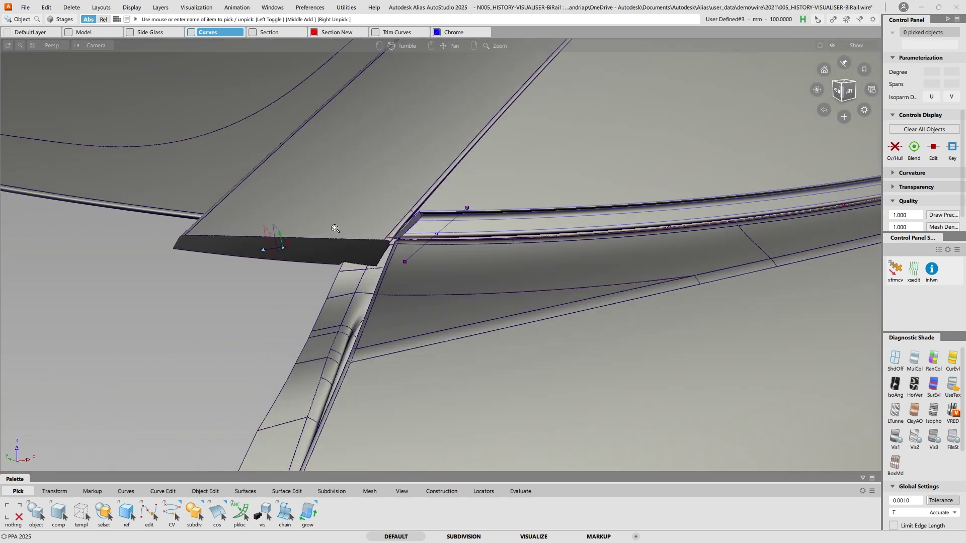
pyautogui.keyDown('alt'); pyautogui.keyDown('shift'); pyautogui.moveTo(337, 224); pyautogui.dragTo(447, 212); pyautogui.keyUp('shift'); pyautogui.keyUp('alt')
pyautogui.keyDown('alt'); pyautogui.keyDown('shift'); pyautogui.moveTo(457, 189); pyautogui.dragTo(405, 219, button='middle'); pyautogui.keyUp('shift'); pyautogui.keyUp('alt')
pyautogui.keyDown('alt'); pyautogui.keyDown('shift'); pyautogui.moveTo(405, 217); pyautogui.dragTo(209, 287); pyautogui.keyUp('shift'); pyautogui.keyUp('alt')
pyautogui.keyDown('alt'); pyautogui.keyDown('shift'); pyautogui.moveTo(156, 280); pyautogui.dragTo(174, 278, button='right'); pyautogui.keyUp('shift'); pyautogui.keyUp('alt')
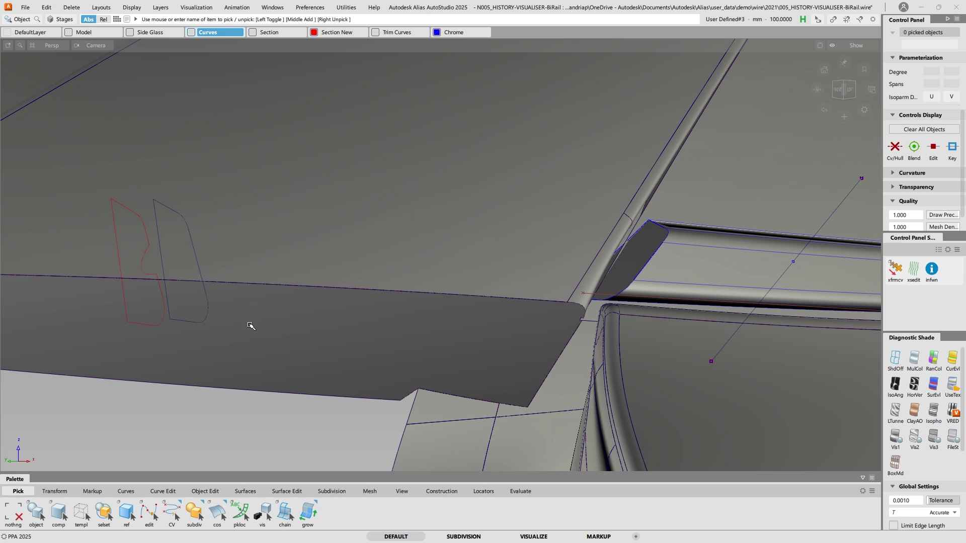
# - Open the History Visualizer, frame the Rail node's history, and place the window beside the front end of the trim strip
pyautogui.click(840, 19)
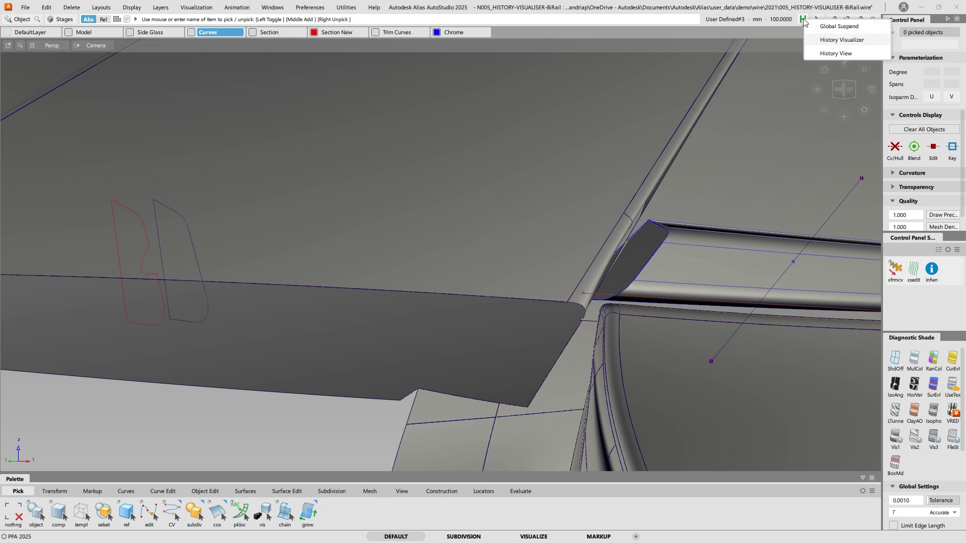
pyautogui.click(828, 44)
pyautogui.keyDown('alt'); pyautogui.keyDown('shift'); pyautogui.moveTo(774, 294); pyautogui.dragTo(606, 301, button='right'); pyautogui.keyUp('shift'); pyautogui.keyUp('alt')
pyautogui.keyDown('alt'); pyautogui.keyDown('shift'); pyautogui.moveTo(791, 293); pyautogui.dragTo(679, 267, button='middle'); pyautogui.keyUp('shift'); pyautogui.keyUp('alt')
pyautogui.keyDown('alt'); pyautogui.keyDown('shift'); pyautogui.moveTo(739, 274); pyautogui.dragTo(677, 279, button='right'); pyautogui.keyUp('shift'); pyautogui.keyUp('alt')
pyautogui.keyDown('alt'); pyautogui.keyDown('shift'); pyautogui.moveTo(759, 274); pyautogui.dragTo(713, 282, button='middle'); pyautogui.keyUp('shift'); pyautogui.keyUp('alt')
pyautogui.scroll(2, 713, 282)
pyautogui.scroll(4, 790, 276)
pyautogui.moveTo(801, 67); pyautogui.dragTo(454, 99)
pyautogui.keyDown('alt'); pyautogui.keyDown('shift'); pyautogui.moveTo(589, 140); pyautogui.dragTo(685, 182); pyautogui.keyUp('shift'); pyautogui.keyUp('alt')
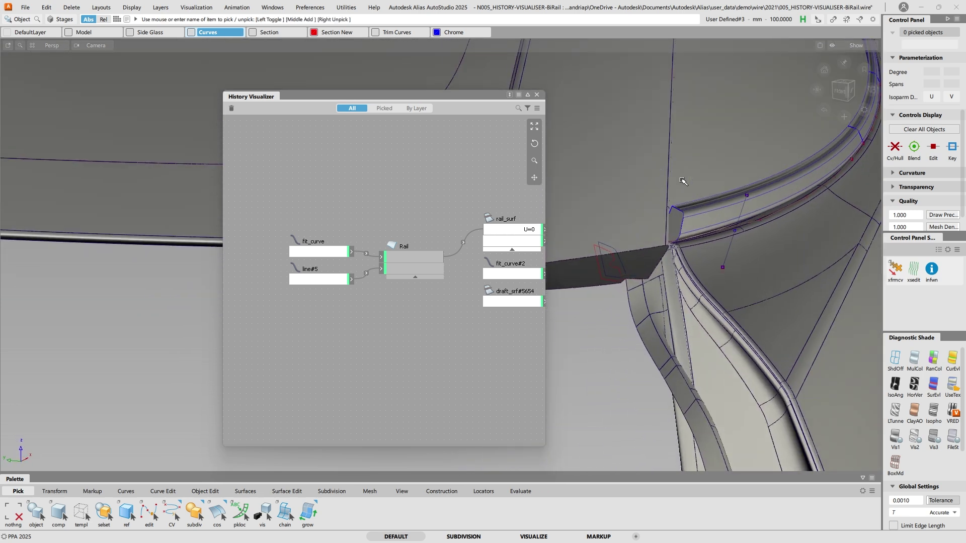
# - Pick the rail_surf surface at the trim strip's front end and examine it together with its highlighted history node
pyautogui.click(697, 220)
pyautogui.keyDown('alt'); pyautogui.keyDown('shift'); pyautogui.moveTo(791, 153); pyautogui.dragTo(741, 215, button='middle'); pyautogui.keyUp('shift'); pyautogui.keyUp('alt')
pyautogui.keyDown('alt'); pyautogui.keyDown('shift'); pyautogui.moveTo(841, 127); pyautogui.dragTo(762, 229, button='right'); pyautogui.keyUp('shift'); pyautogui.keyUp('alt')
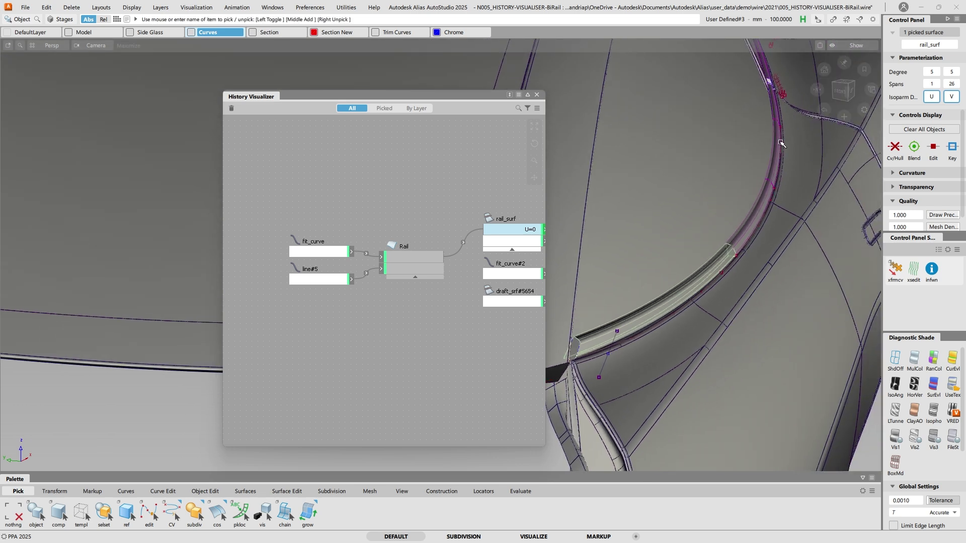
pyautogui.keyDown('alt'); pyautogui.keyDown('shift'); pyautogui.moveTo(639, 356); pyautogui.dragTo(688, 259, button='middle'); pyautogui.keyUp('shift'); pyautogui.keyUp('alt')
pyautogui.keyDown('alt'); pyautogui.keyDown('shift'); pyautogui.moveTo(624, 238); pyautogui.dragTo(646, 235, button='right'); pyautogui.keyUp('shift'); pyautogui.keyUp('alt')
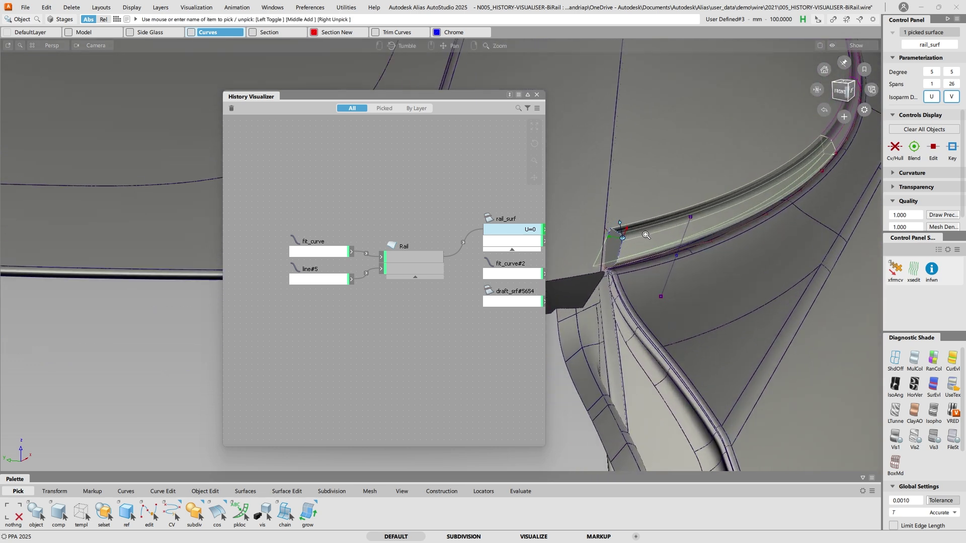
pyautogui.scroll(2, 646, 236)
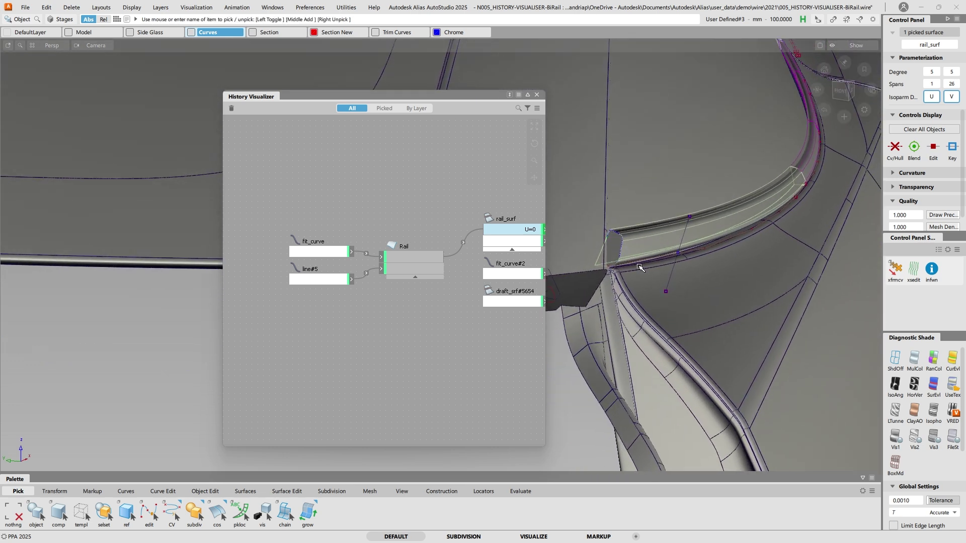
pyautogui.keyDown('alt'); pyautogui.keyDown('shift'); pyautogui.moveTo(635, 251); pyautogui.dragTo(698, 245); pyautogui.keyUp('shift'); pyautogui.keyUp('alt')
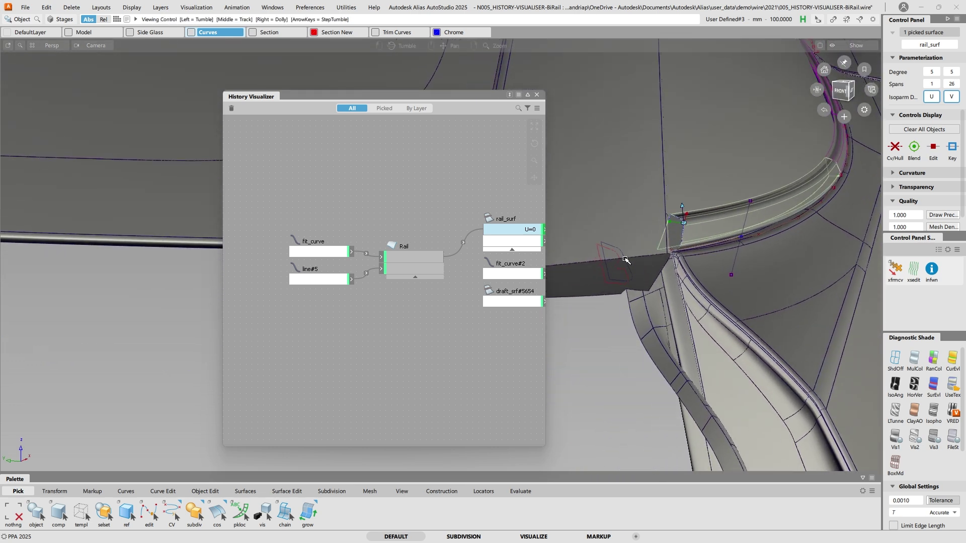
# - Replace the Rail node's line#5 section input with the notched closed section curve line#6 beside the trim strip
pyautogui.scroll(3, 625, 260)
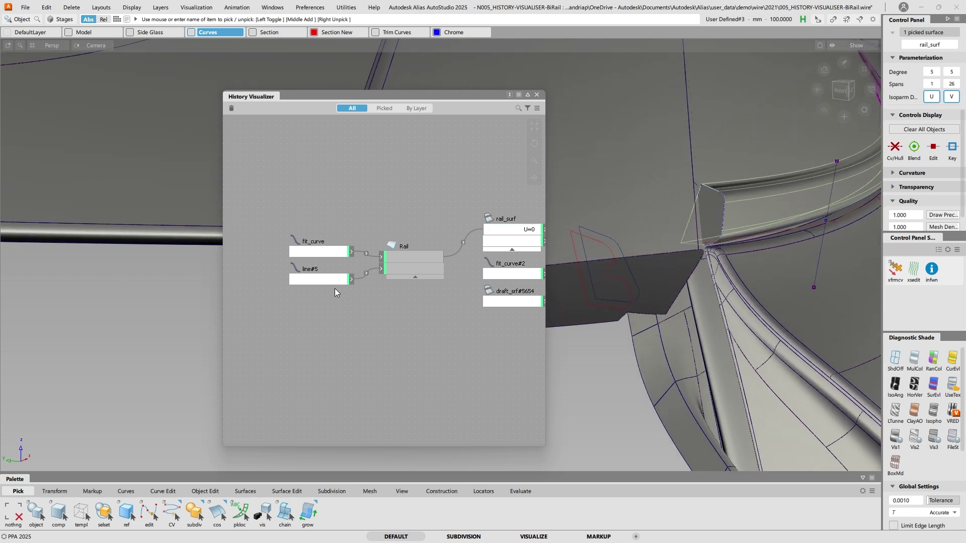
pyautogui.keyDown('alt'); pyautogui.keyDown('shift'); pyautogui.moveTo(404, 307); pyautogui.dragTo(414, 313, button='middle'); pyautogui.keyUp('shift'); pyautogui.keyUp('alt')
pyautogui.keyDown('alt'); pyautogui.keyDown('shift'); pyautogui.moveTo(413, 313); pyautogui.dragTo(387, 308, button='right'); pyautogui.keyUp('shift'); pyautogui.keyUp('alt')
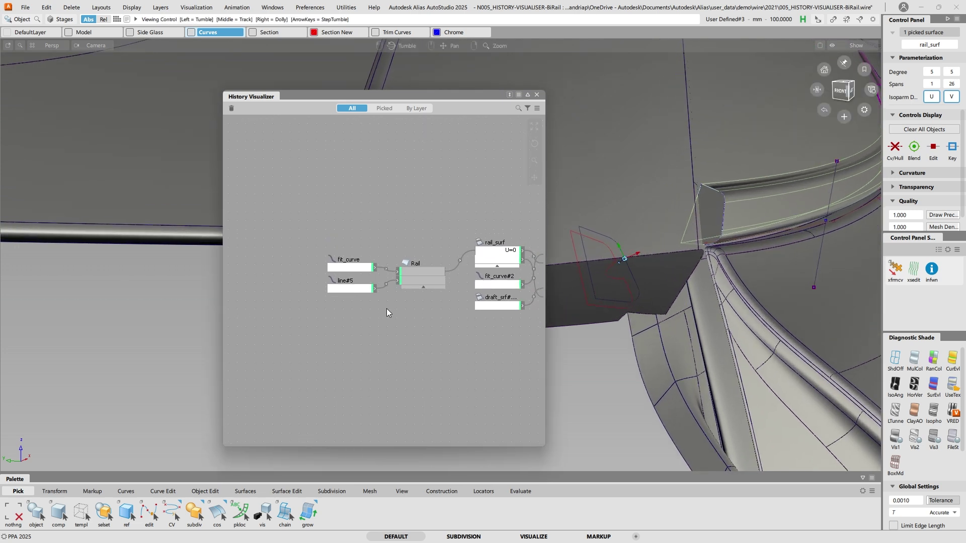
pyautogui.scroll(3, 388, 308)
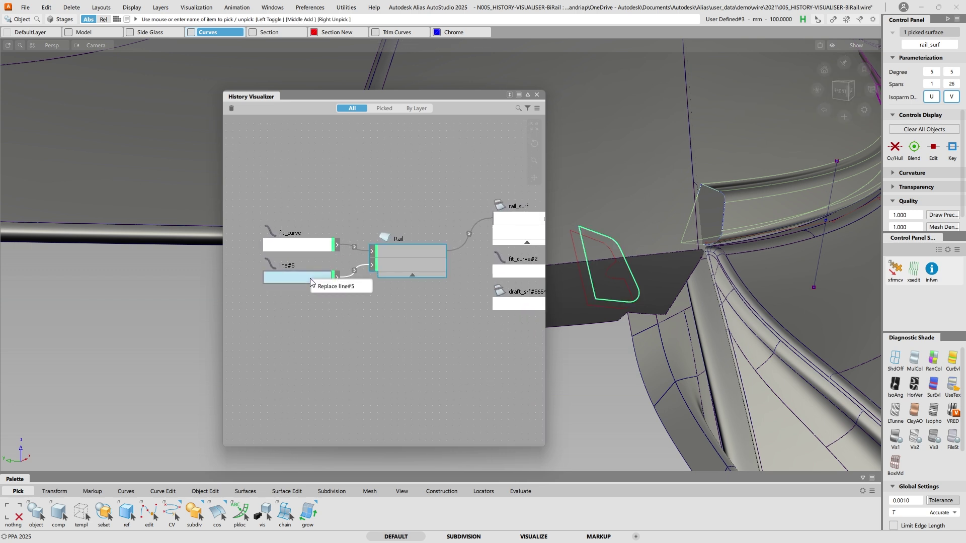
pyautogui.click(333, 287)
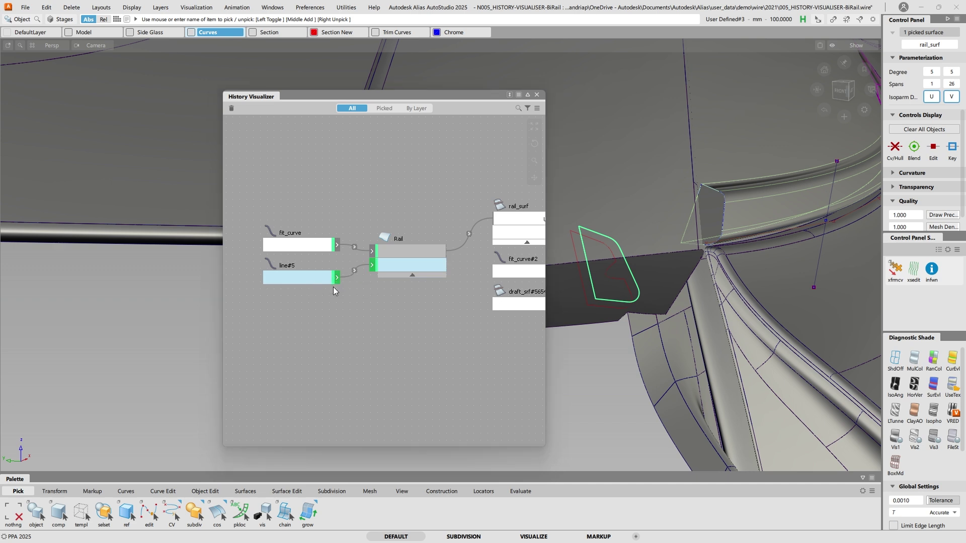
pyautogui.click(624, 285)
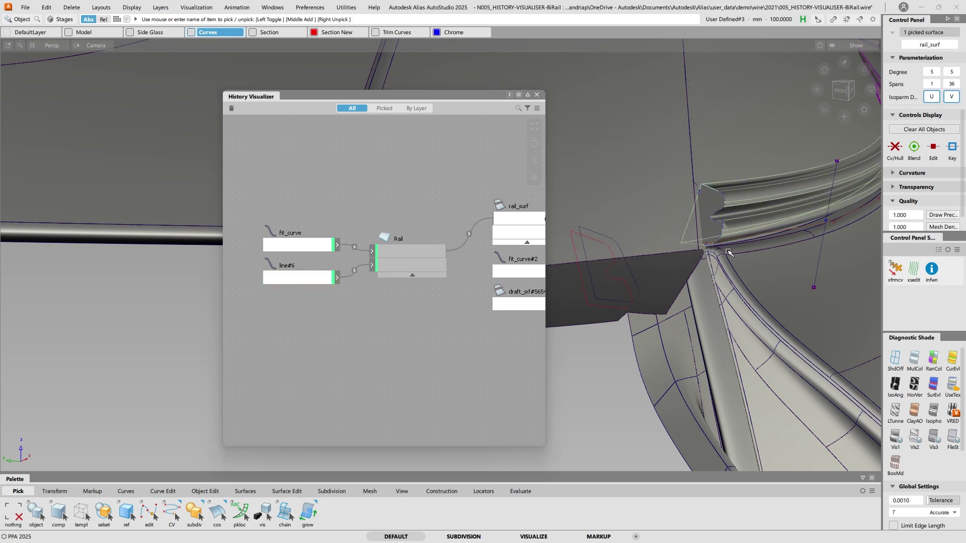
# - Examine the rebuilt trim strip along the side window's lower edge as far as its rear corner, without the curves displayed
pyautogui.hotkey('alt', 'm')
pyautogui.keyDown('alt'); pyautogui.keyDown('shift'); pyautogui.moveTo(823, 168); pyautogui.dragTo(769, 185, button='right'); pyautogui.keyUp('shift'); pyautogui.keyUp('alt')
pyautogui.keyDown('alt'); pyautogui.keyDown('shift'); pyautogui.moveTo(770, 184); pyautogui.dragTo(677, 229, button='middle'); pyautogui.keyUp('shift'); pyautogui.keyUp('alt')
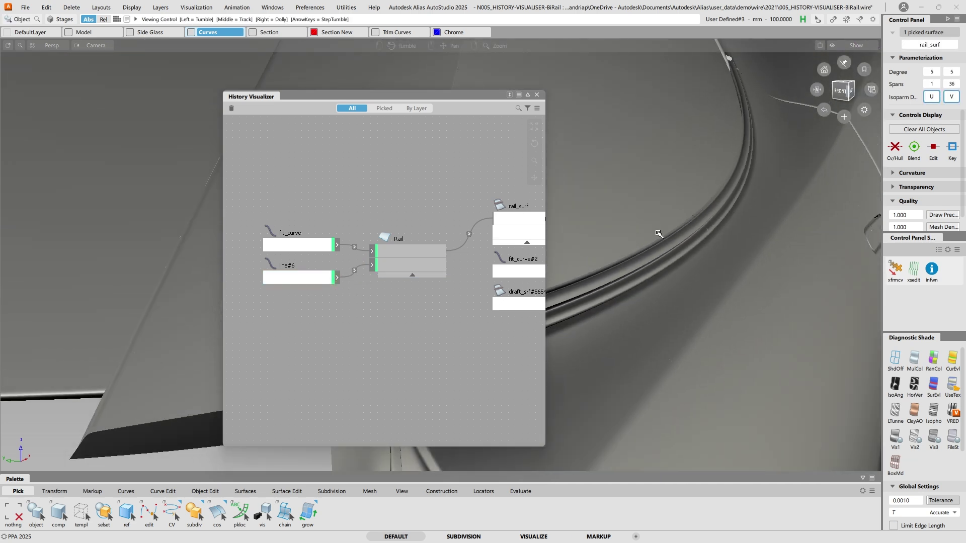
pyautogui.keyDown('alt'); pyautogui.keyDown('shift'); pyautogui.moveTo(742, 187); pyautogui.dragTo(623, 226); pyautogui.keyUp('shift'); pyautogui.keyUp('alt')
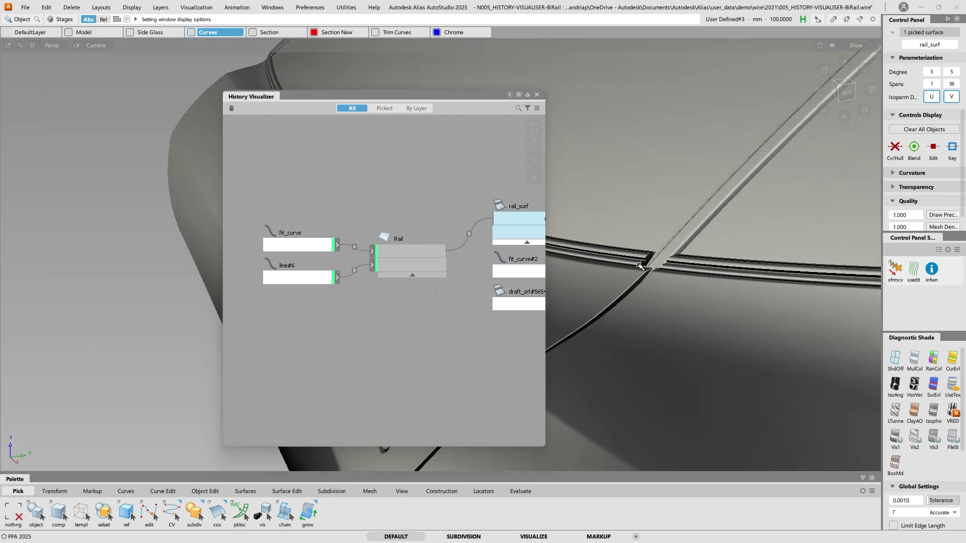
pyautogui.keyDown('alt'); pyautogui.keyDown('shift'); pyautogui.moveTo(733, 264); pyautogui.dragTo(589, 273, button='middle'); pyautogui.keyUp('shift'); pyautogui.keyUp('alt')
pyautogui.keyDown('alt'); pyautogui.keyDown('shift'); pyautogui.moveTo(691, 262); pyautogui.dragTo(808, 252, button='middle'); pyautogui.keyUp('shift'); pyautogui.keyUp('alt')
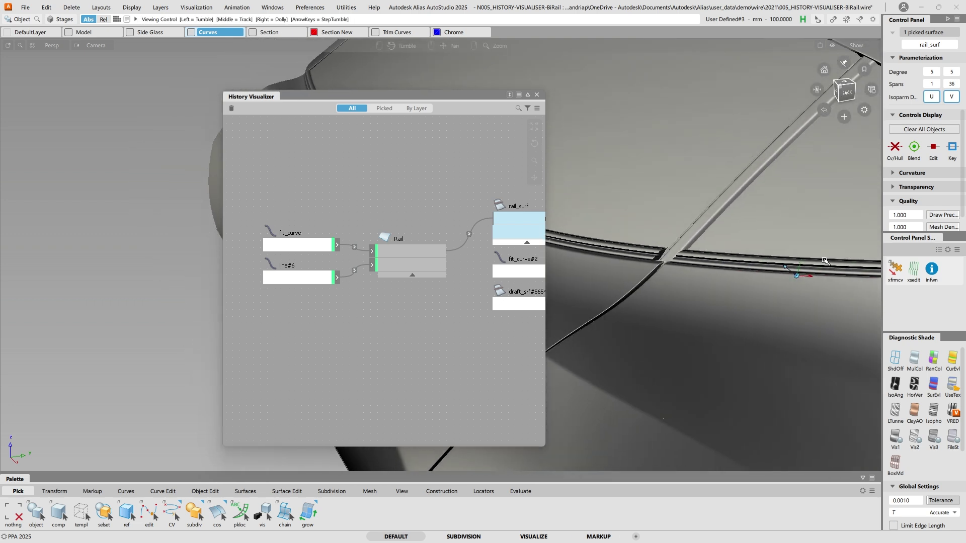
# - Move the History Visualizer clear of the trim strip and examine the strip's notched profile at its front end
pyautogui.moveTo(481, 96); pyautogui.dragTo(293, 166)
pyautogui.keyDown('alt'); pyautogui.keyDown('shift'); pyautogui.moveTo(437, 185); pyautogui.dragTo(675, 292); pyautogui.keyUp('shift'); pyautogui.keyUp('alt')
pyautogui.keyDown('alt'); pyautogui.keyDown('shift'); pyautogui.moveTo(513, 382); pyautogui.dragTo(573, 214, button='middle'); pyautogui.keyUp('shift'); pyautogui.keyUp('alt')
pyautogui.keyDown('alt'); pyautogui.keyDown('shift'); pyautogui.moveTo(574, 213); pyautogui.dragTo(853, 182); pyautogui.keyUp('shift'); pyautogui.keyUp('alt')
pyautogui.keyDown('alt'); pyautogui.keyDown('shift'); pyautogui.moveTo(558, 237); pyautogui.dragTo(609, 244, button='middle'); pyautogui.keyUp('shift'); pyautogui.keyUp('alt')
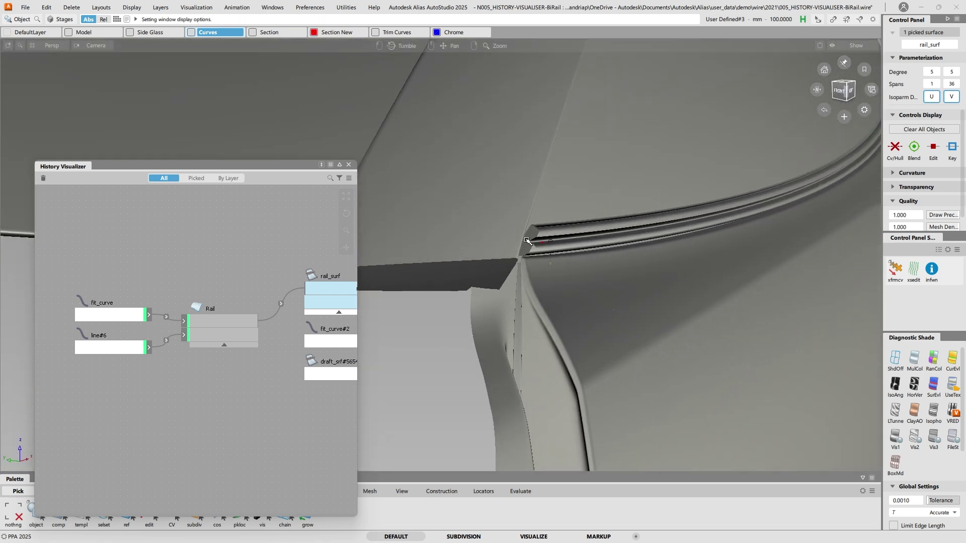
# - Replace the Rail node's line#6 section input with the plain closed section curve line#5
pyautogui.keyDown('alt'); pyautogui.keyDown('shift'); pyautogui.moveTo(517, 238); pyautogui.dragTo(513, 291); pyautogui.keyUp('shift'); pyautogui.keyUp('alt')
pyautogui.rightClick(116, 345)
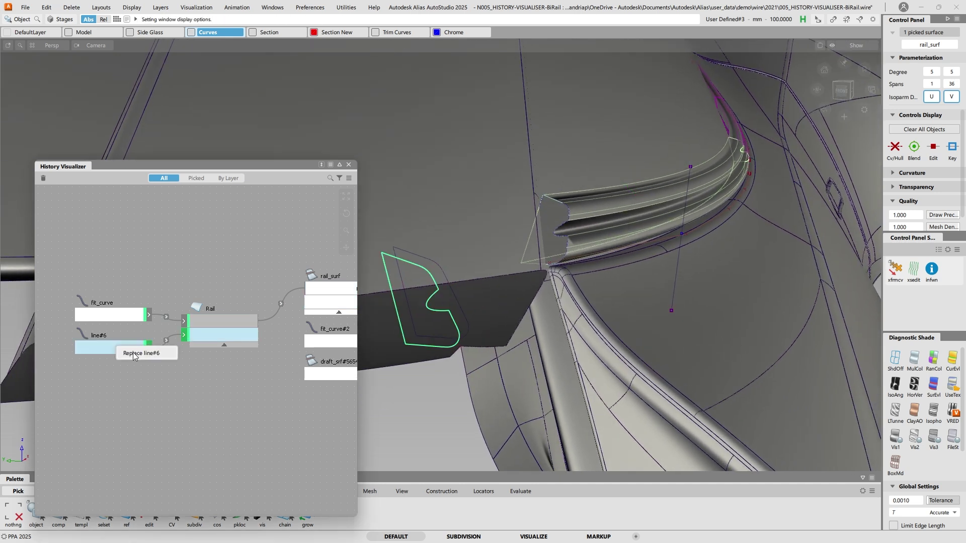
pyautogui.click(133, 355)
pyautogui.click(464, 316)
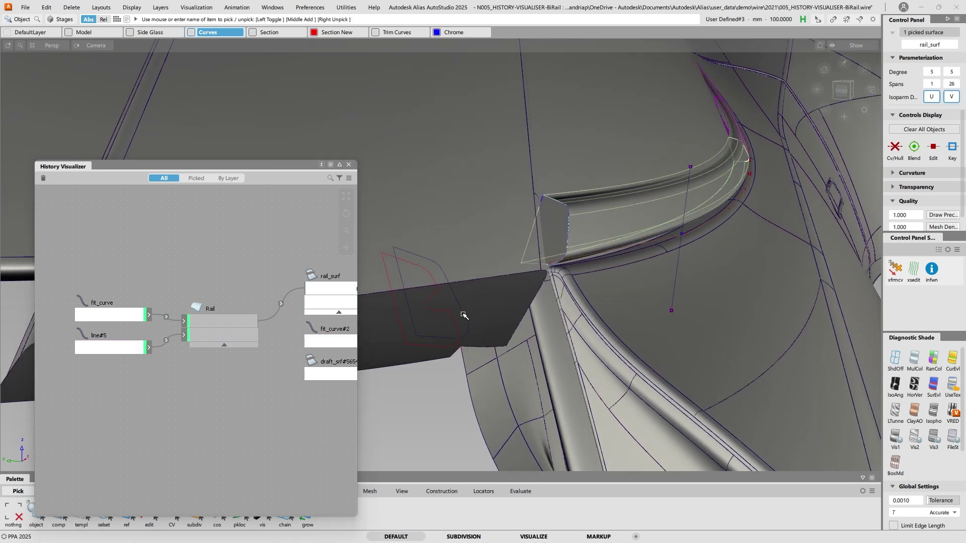
# - Examine the trim strip around the whole side window without the curves displayed, and close the History Visualizer
pyautogui.keyDown('alt'); pyautogui.keyDown('shift'); pyautogui.moveTo(791, 115); pyautogui.dragTo(690, 121); pyautogui.keyUp('shift'); pyautogui.keyUp('alt')
pyautogui.keyDown('alt'); pyautogui.keyDown('shift'); pyautogui.moveTo(689, 121); pyautogui.dragTo(490, 243, button='middle'); pyautogui.keyUp('shift'); pyautogui.keyUp('alt')
pyautogui.keyDown('ctrl'); pyautogui.keyDown('shift'); pyautogui.moveTo(510, 227); pyautogui.dragTo(559, 188, button='right'); pyautogui.keyUp('shift'); pyautogui.keyUp('ctrl')
pyautogui.keyDown('alt'); pyautogui.keyDown('shift'); pyautogui.moveTo(627, 216); pyautogui.dragTo(574, 218, button='right'); pyautogui.keyUp('shift'); pyautogui.keyUp('alt')
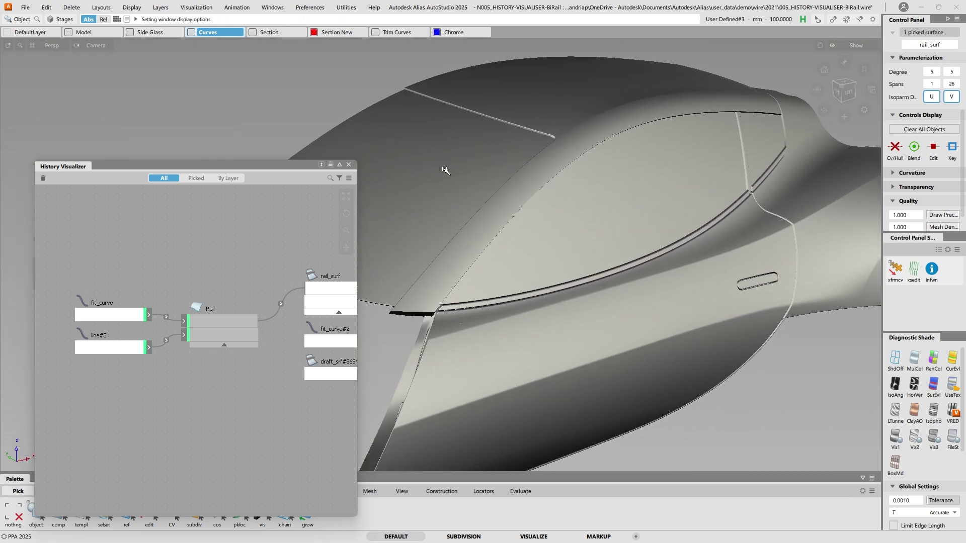
pyautogui.click(350, 164)
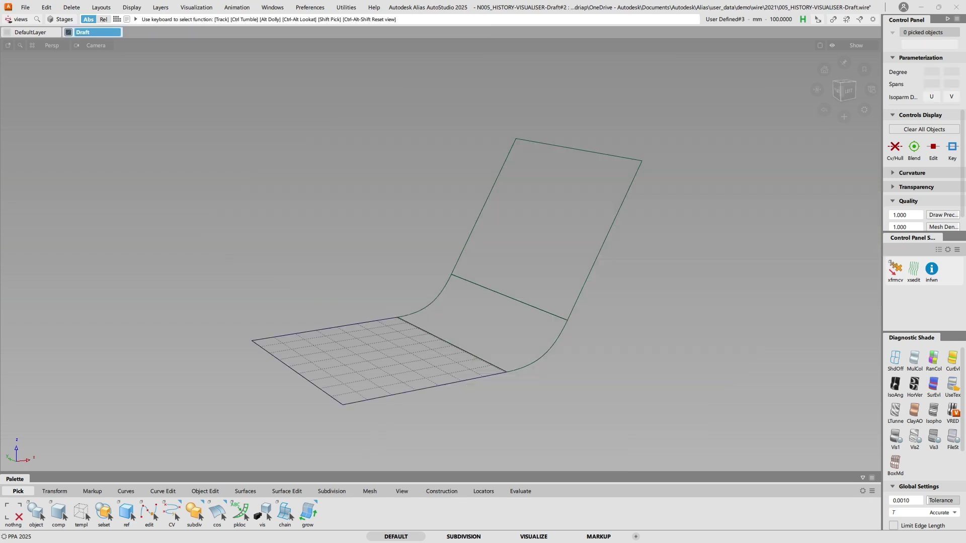
# - Pick the flat base surface faceE#5 of the draft model and display its control vertices
pyautogui.keyDown('alt'); pyautogui.keyDown('shift'); pyautogui.moveTo(438, 248); pyautogui.dragTo(408, 305); pyautogui.keyUp('shift'); pyautogui.keyUp('alt')
pyautogui.click(411, 321)
pyautogui.keyDown('alt'); pyautogui.keyDown('shift'); pyautogui.moveTo(434, 336); pyautogui.dragTo(367, 323); pyautogui.keyUp('shift'); pyautogui.keyUp('alt')
pyautogui.press('c')
pyautogui.keyDown('alt'); pyautogui.keyDown('shift'); pyautogui.moveTo(431, 293); pyautogui.dragTo(500, 292); pyautogui.keyUp('shift'); pyautogui.keyUp('alt')
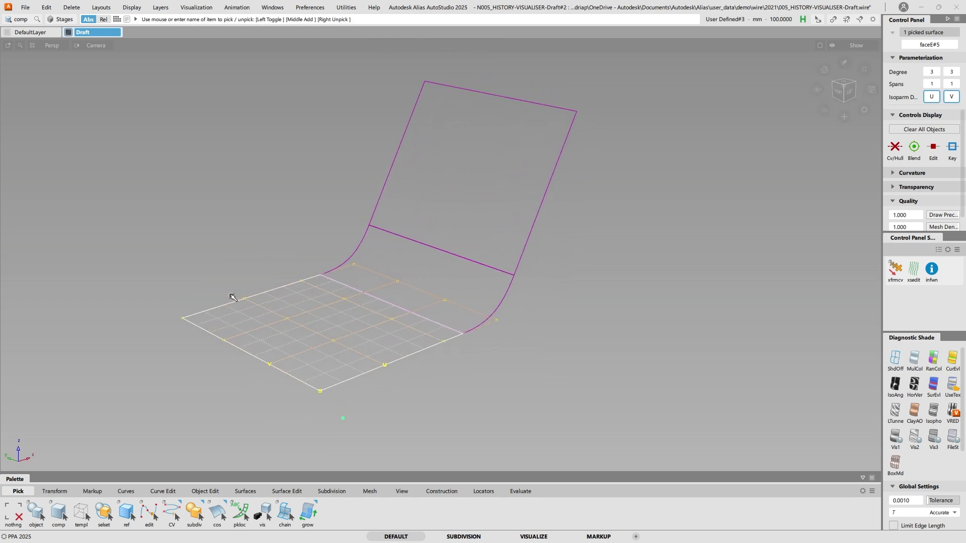
pyautogui.keyDown('alt'); pyautogui.keyDown('shift'); pyautogui.moveTo(546, 358); pyautogui.dragTo(518, 333); pyautogui.keyUp('shift'); pyautogui.keyUp('alt')
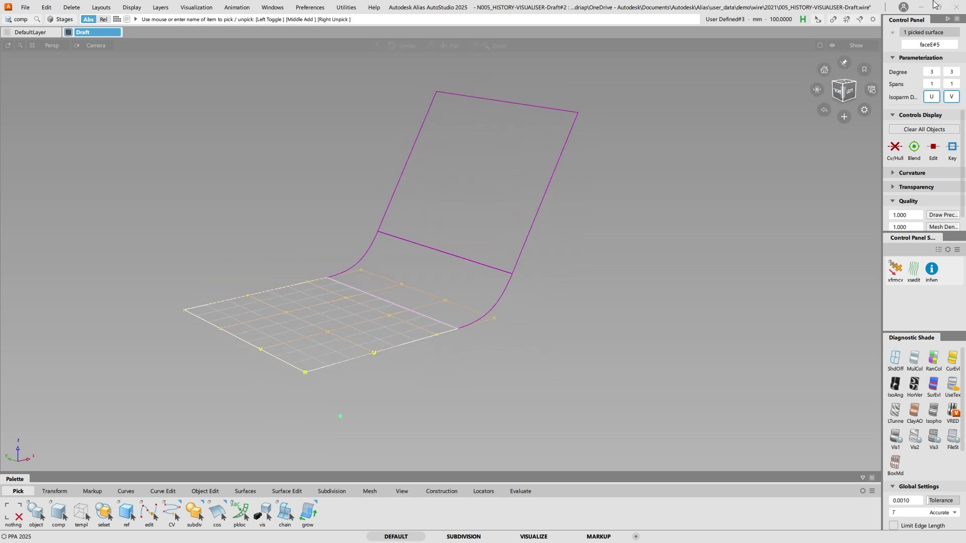
# - Clear the selection, open the History Visualizer, and place it beside the draft model with the faceE#5 to SurfaceFillet history in view
pyautogui.click(778, 90)
pyautogui.click(801, 21)
pyautogui.click(838, 37)
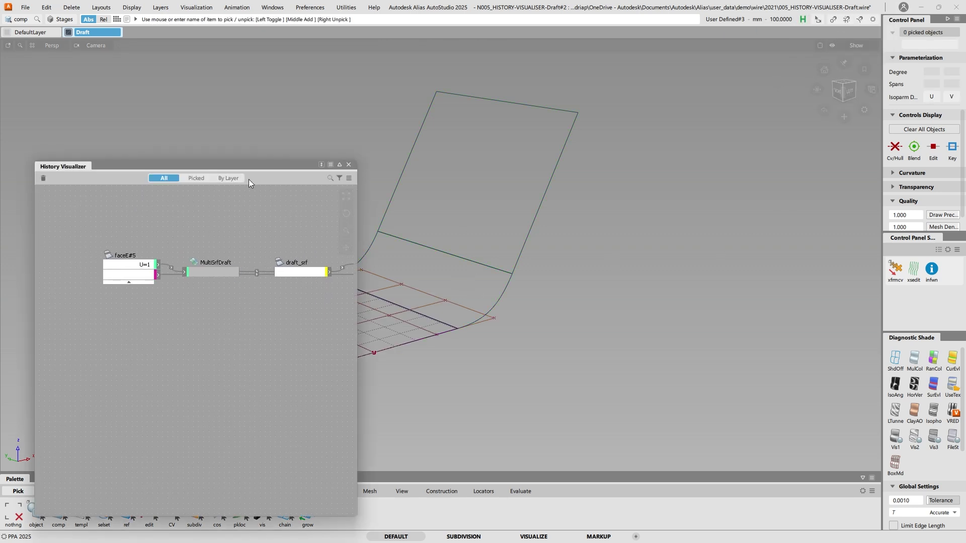
pyautogui.moveTo(259, 170); pyautogui.dragTo(763, 156)
pyautogui.keyDown('alt'); pyautogui.keyDown('shift'); pyautogui.moveTo(460, 264); pyautogui.dragTo(310, 318); pyautogui.keyUp('shift'); pyautogui.keyUp('alt')
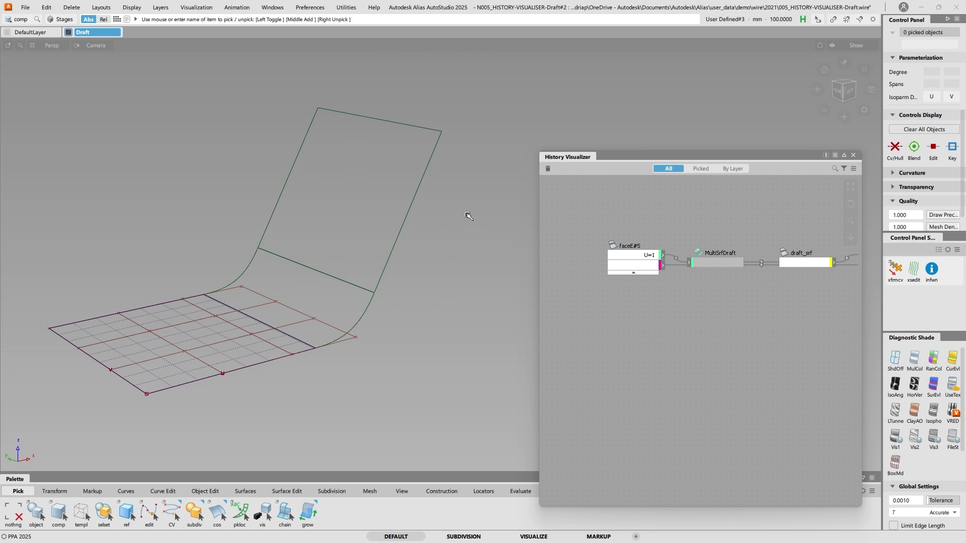
pyautogui.keyDown('ctrl'); pyautogui.keyDown('shift'); pyautogui.moveTo(467, 214); pyautogui.dragTo(474, 276, button='right'); pyautogui.keyUp('shift'); pyautogui.keyUp('ctrl')
pyautogui.keyDown('alt'); pyautogui.keyDown('shift'); pyautogui.moveTo(755, 282); pyautogui.dragTo(689, 310, button='middle'); pyautogui.keyUp('shift'); pyautogui.keyUp('alt')
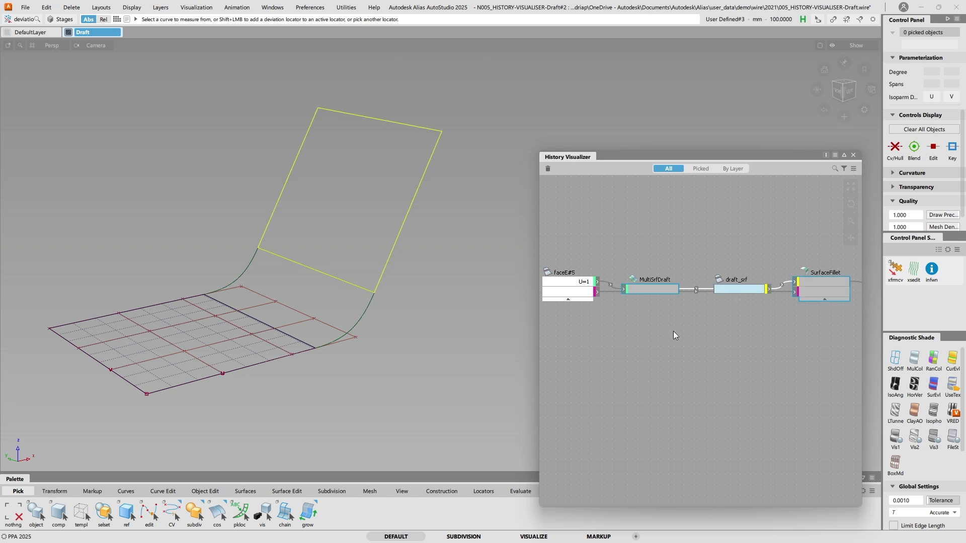
# - Replace the U=1 curve of faceE#5 feeding the MultiSrfDraft node with the surface's curve at U=0.556
pyautogui.keyDown('alt'); pyautogui.keyDown('shift'); pyautogui.moveTo(334, 305); pyautogui.dragTo(301, 324); pyautogui.keyUp('shift'); pyautogui.keyUp('alt')
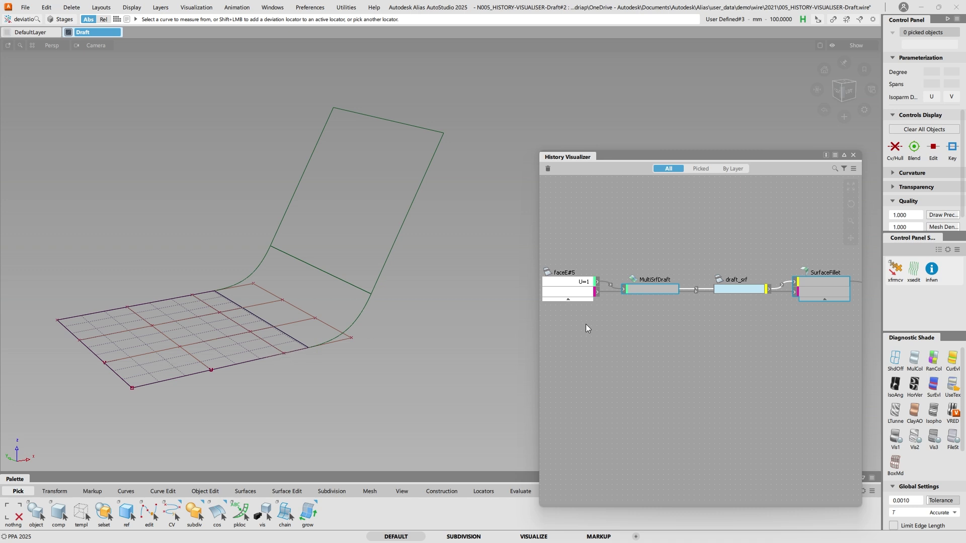
pyautogui.keyDown('alt'); pyautogui.keyDown('shift'); pyautogui.moveTo(593, 328); pyautogui.dragTo(652, 335, button='middle'); pyautogui.keyUp('shift'); pyautogui.keyUp('alt')
pyautogui.keyDown('alt'); pyautogui.keyDown('shift'); pyautogui.moveTo(652, 335); pyautogui.dragTo(686, 329, button='right'); pyautogui.keyUp('shift'); pyautogui.keyUp('alt')
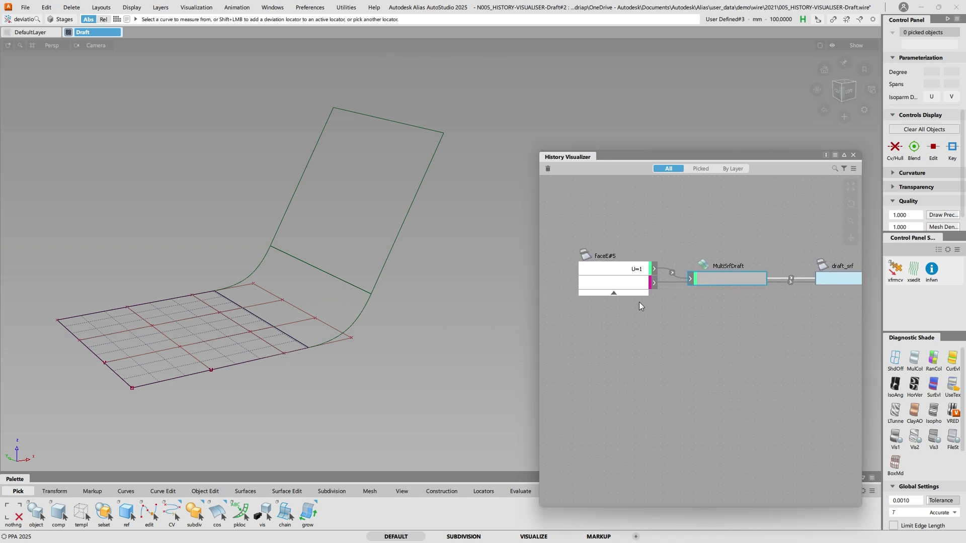
pyautogui.rightClick(630, 272)
pyautogui.click(638, 276)
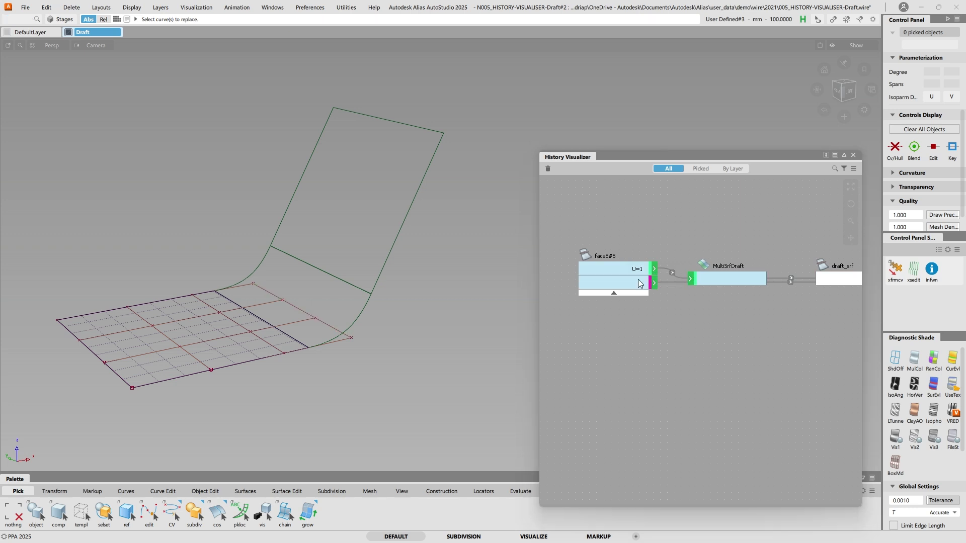
pyautogui.click(236, 343)
pyautogui.press('space')
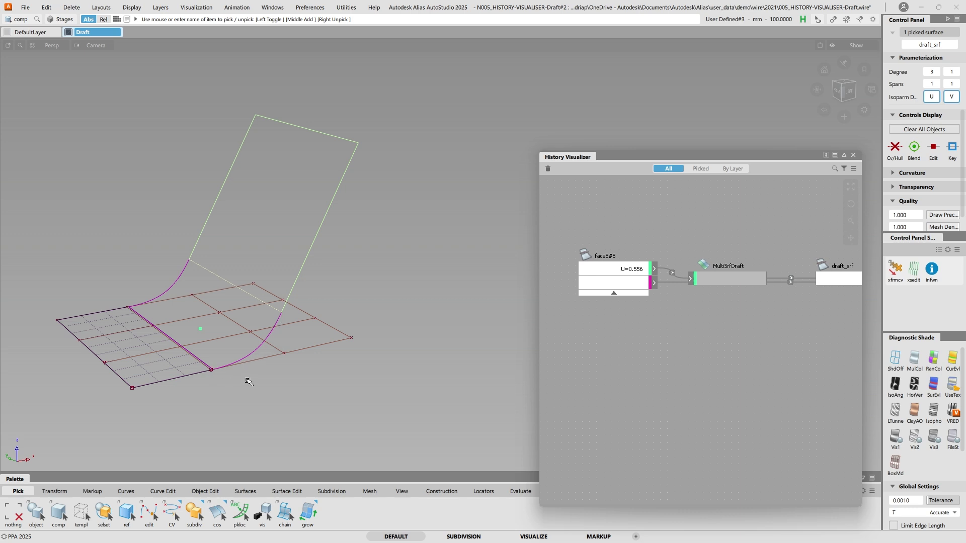
# - Untrim the flat base surface faceE#5 after the draft moves to U=0.556
pyautogui.click(267, 372)
pyautogui.keyDown('ctrl'); pyautogui.keyDown('shift'); pyautogui.moveTo(320, 271); pyautogui.dragTo(324, 360, button='right'); pyautogui.keyUp('shift'); pyautogui.keyUp('ctrl')
pyautogui.keyDown('ctrl'); pyautogui.keyDown('shift'); pyautogui.moveTo(325, 359); pyautogui.dragTo(325, 369); pyautogui.keyUp('shift'); pyautogui.keyUp('ctrl')
pyautogui.click(309, 349)
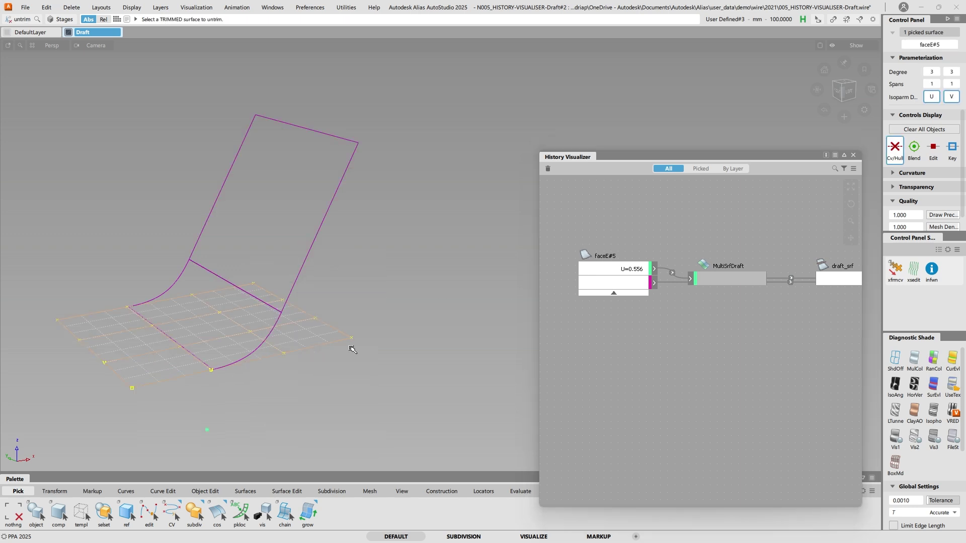
# - Replace the MultiSrfDraft input curve U=0.556 with the base surface's curve at U=0.778
pyautogui.rightClick(611, 265)
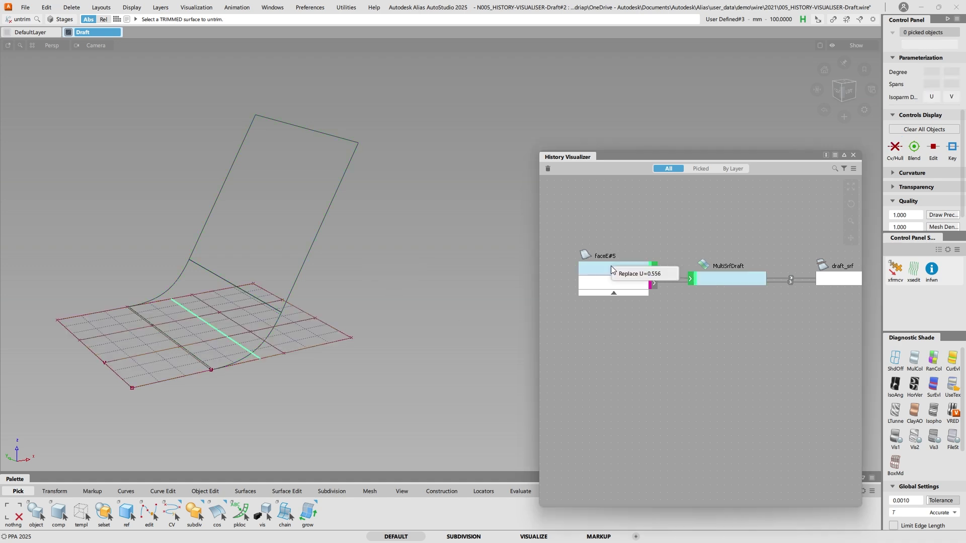
pyautogui.click(636, 273)
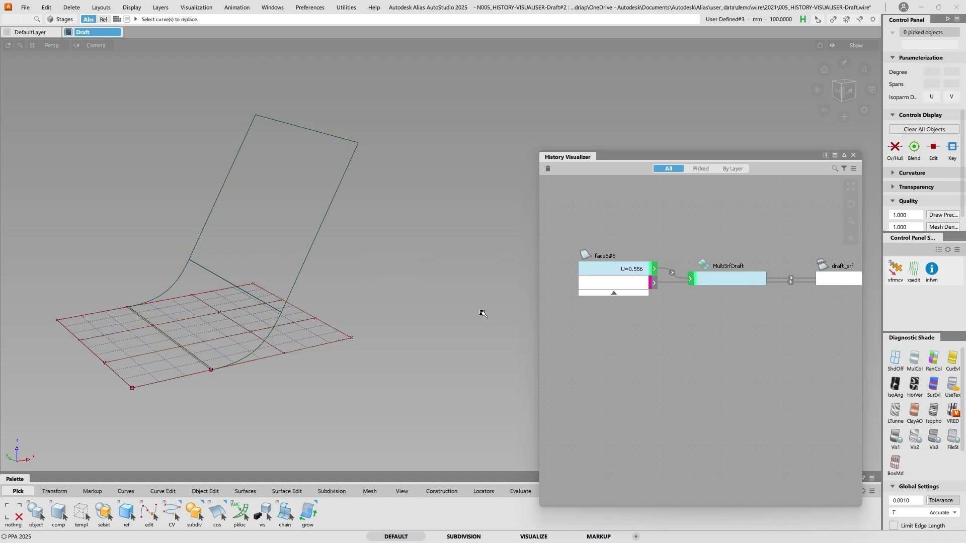
pyautogui.click(294, 339)
pyautogui.press('space')
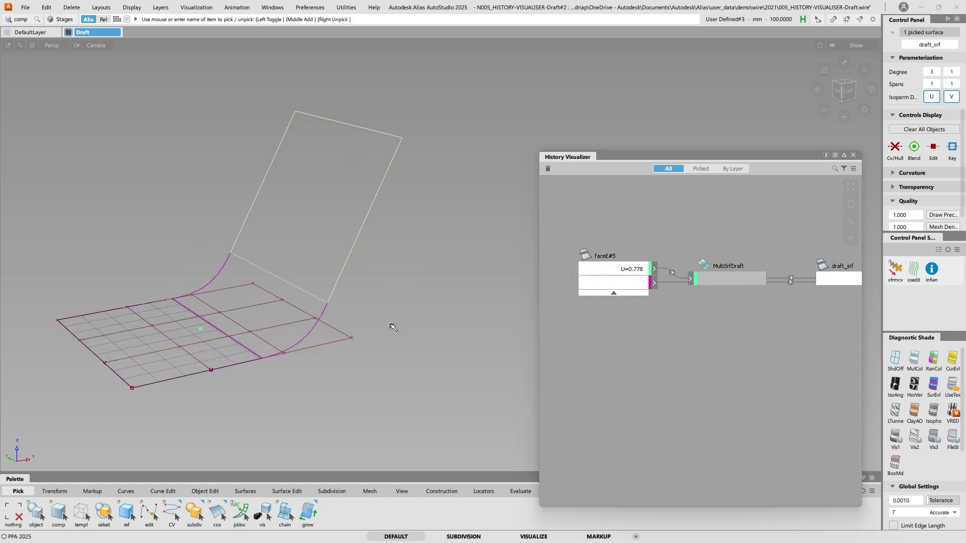
# - Untrim the flat base surface faceE#5 again with the draft starting at U=0.778
pyautogui.keyDown('alt'); pyautogui.keyDown('shift'); pyautogui.moveTo(332, 325); pyautogui.dragTo(292, 307); pyautogui.keyUp('shift'); pyautogui.keyUp('alt')
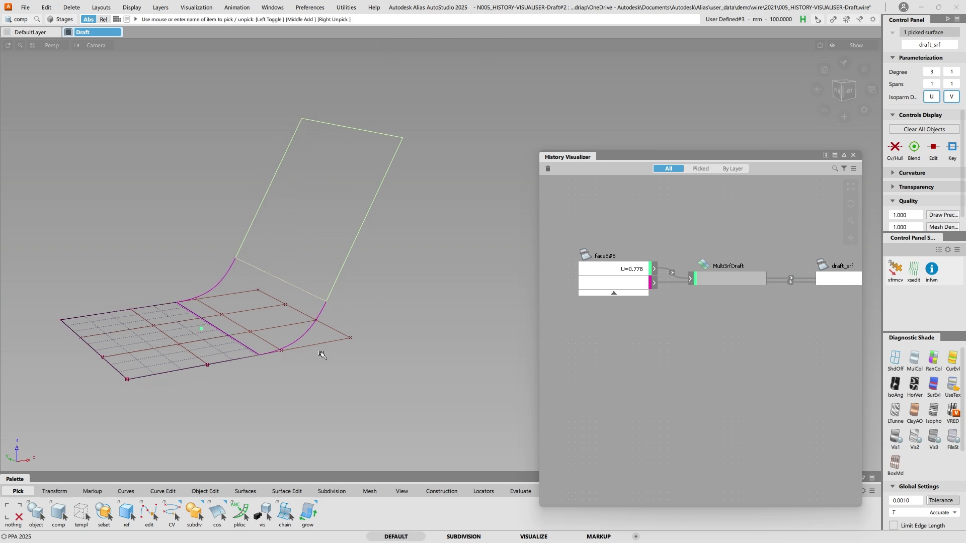
pyautogui.keyDown('alt'); pyautogui.keyDown('shift'); pyautogui.moveTo(337, 337); pyautogui.dragTo(375, 344); pyautogui.keyUp('shift'); pyautogui.keyUp('alt')
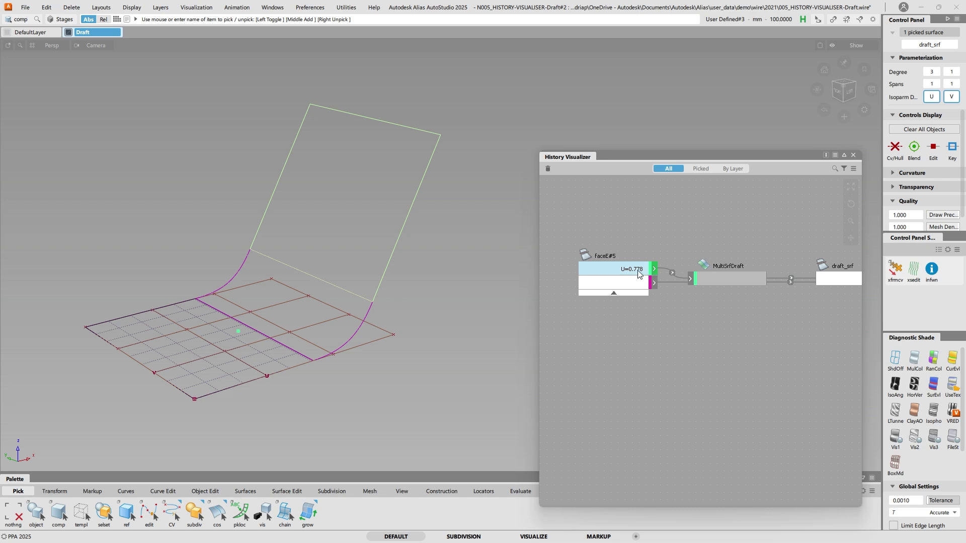
pyautogui.keyDown('ctrl'); pyautogui.keyDown('shift'); pyautogui.moveTo(423, 267); pyautogui.dragTo(422, 245); pyautogui.keyUp('shift'); pyautogui.keyUp('ctrl')
pyautogui.keyDown('ctrl'); pyautogui.keyDown('shift'); pyautogui.moveTo(403, 245); pyautogui.dragTo(399, 338, button='right'); pyautogui.keyUp('shift'); pyautogui.keyUp('ctrl')
pyautogui.keyDown('ctrl'); pyautogui.keyDown('shift'); pyautogui.moveTo(400, 342); pyautogui.dragTo(400, 342); pyautogui.keyUp('shift'); pyautogui.keyUp('ctrl')
pyautogui.click(386, 333)
# - Replace the MultiSrfDraft input curve U=0.778 with the base surface's end edge at U=1, and view the updated draft and fillet
pyautogui.rightClick(646, 271)
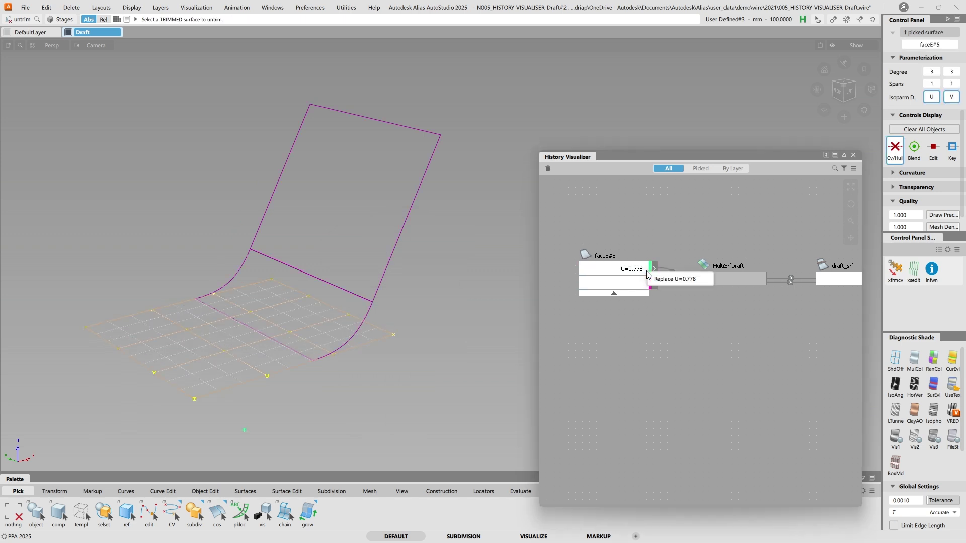
pyautogui.click(658, 278)
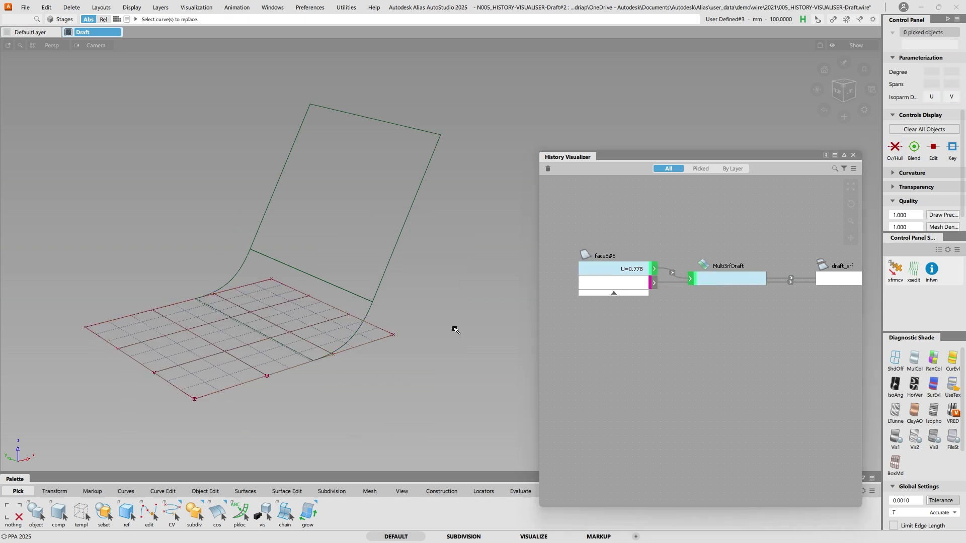
pyautogui.click(388, 332)
pyautogui.press('space')
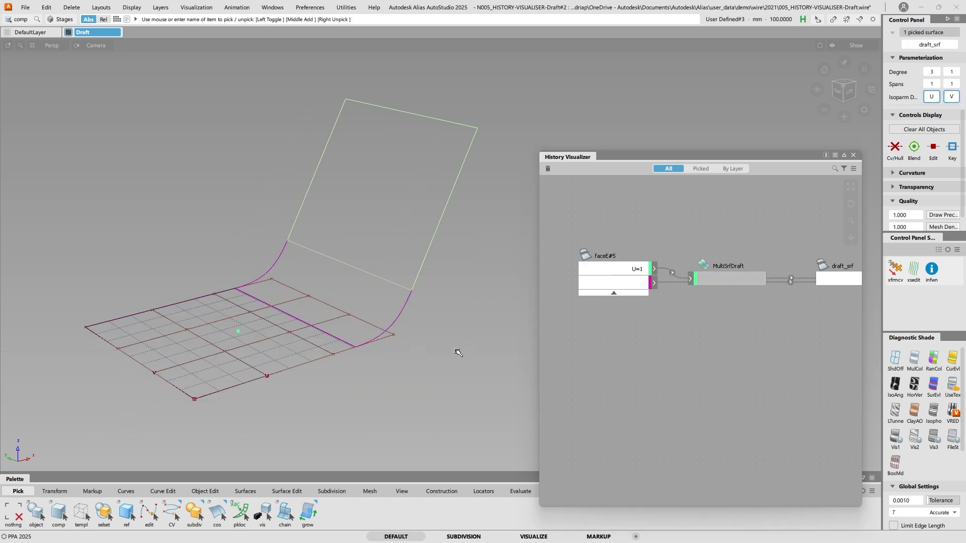
pyautogui.keyDown('alt'); pyautogui.keyDown('shift'); pyautogui.moveTo(398, 359); pyautogui.dragTo(440, 353); pyautogui.keyUp('shift'); pyautogui.keyUp('alt')
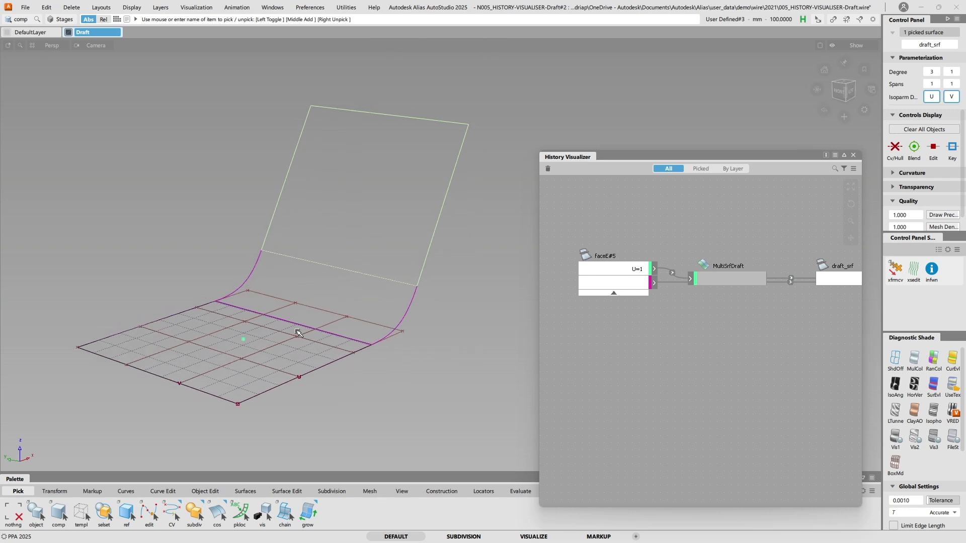
pyautogui.keyDown('alt'); pyautogui.keyDown('shift'); pyautogui.moveTo(354, 310); pyautogui.dragTo(431, 298); pyautogui.keyUp('shift'); pyautogui.keyUp('alt')
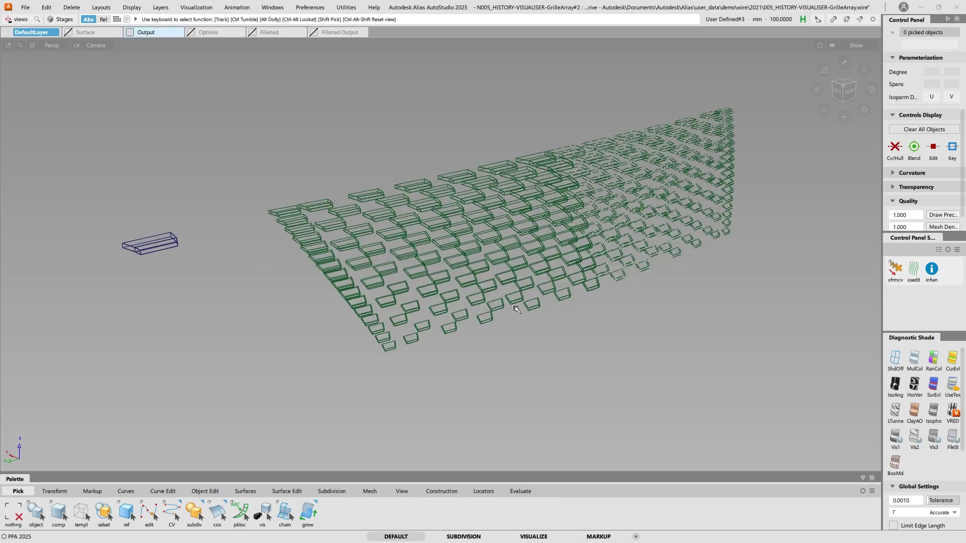
# - In the grille array model, make the Surface layer visible and pick the large square surface carrying the array
pyautogui.keyDown('alt'); pyautogui.keyDown('shift'); pyautogui.moveTo(520, 302); pyautogui.dragTo(498, 302); pyautogui.keyUp('shift'); pyautogui.keyUp('alt')
pyautogui.keyDown('alt'); pyautogui.keyDown('shift'); pyautogui.moveTo(499, 302); pyautogui.dragTo(520, 299, button='middle'); pyautogui.keyUp('shift'); pyautogui.keyUp('alt')
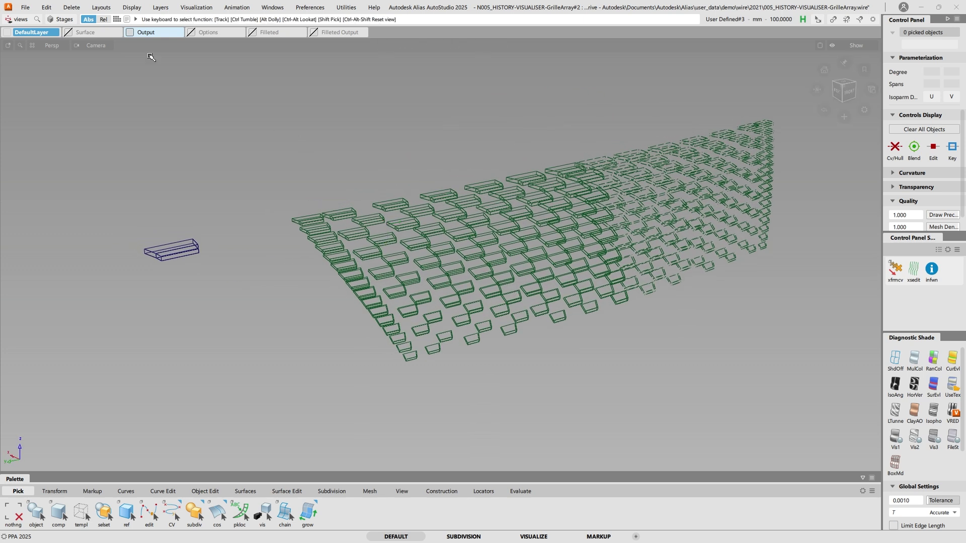
pyautogui.click(67, 32)
pyautogui.moveTo(385, 164)
pyautogui.keyDown('alt'); pyautogui.keyDown('shift'); pyautogui.mouseDown()
pyautogui.moveTo(402, 166)
pyautogui.moveTo(341, 174)
pyautogui.moveTo(366, 204)
pyautogui.mouseUp(); pyautogui.keyUp('shift'); pyautogui.keyUp('alt')
pyautogui.click(367, 209)
pyautogui.click(379, 232)
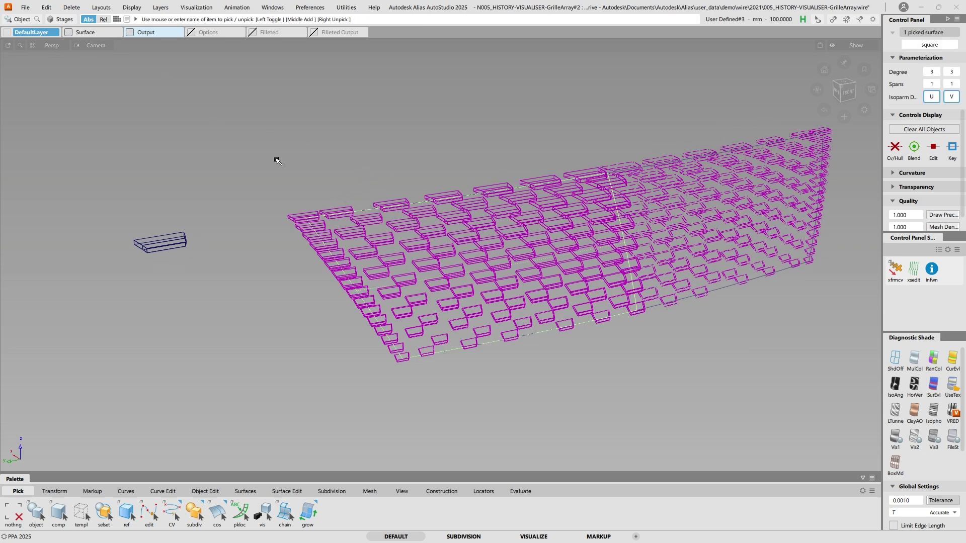
# - Unpick the square surface, hide the Surface layer, and open the grille array's Surface Array options through its construction history
pyautogui.click(270, 129)
pyautogui.keyDown('alt'); pyautogui.keyDown('shift'); pyautogui.moveTo(270, 130); pyautogui.dragTo(303, 134); pyautogui.keyUp('shift'); pyautogui.keyUp('alt')
pyautogui.click(69, 35)
pyautogui.keyDown('ctrl'); pyautogui.keyDown('shift'); pyautogui.moveTo(460, 97); pyautogui.dragTo(472, 182); pyautogui.keyUp('shift'); pyautogui.keyUp('ctrl')
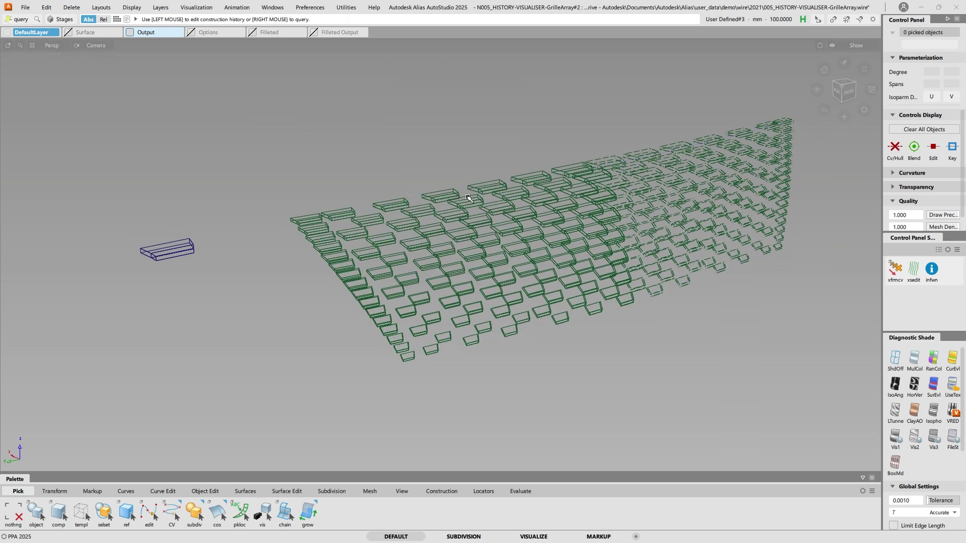
pyautogui.click(468, 197)
pyautogui.keyDown('alt'); pyautogui.keyDown('shift'); pyautogui.moveTo(624, 290); pyautogui.dragTo(655, 280, button='middle'); pyautogui.keyUp('shift'); pyautogui.keyUp('alt')
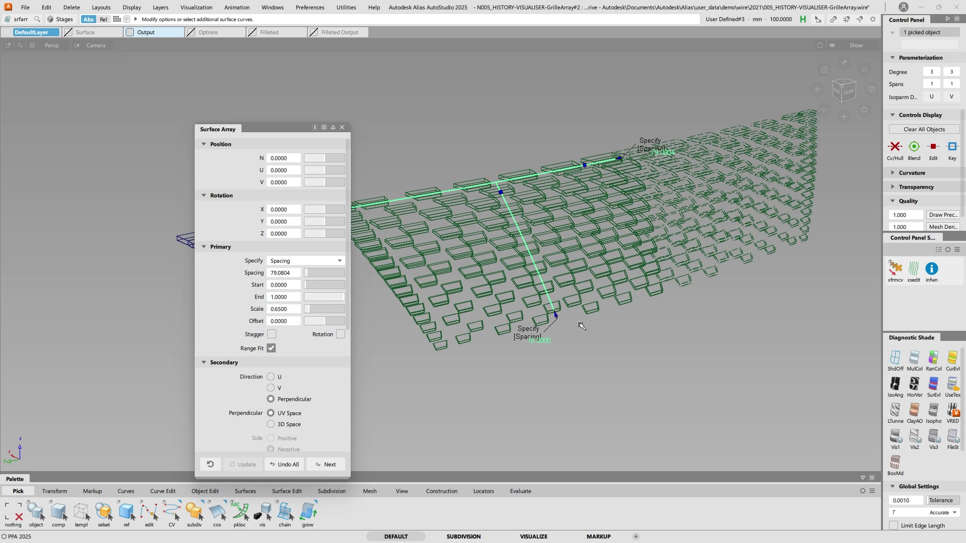
# - Check the array's primary and secondary spacing handles on the model and close the Surface Array options
pyautogui.moveTo(556, 314)
pyautogui.mouseDown()
pyautogui.moveTo(535, 261)
pyautogui.moveTo(559, 328)
pyautogui.mouseUp()
pyautogui.moveTo(623, 159)
pyautogui.mouseDown()
pyautogui.moveTo(566, 172)
pyautogui.moveTo(636, 163)
pyautogui.mouseUp()
pyautogui.keyDown('alt'); pyautogui.keyDown('shift'); pyautogui.moveTo(646, 223); pyautogui.dragTo(598, 230); pyautogui.keyUp('shift'); pyautogui.keyUp('alt')
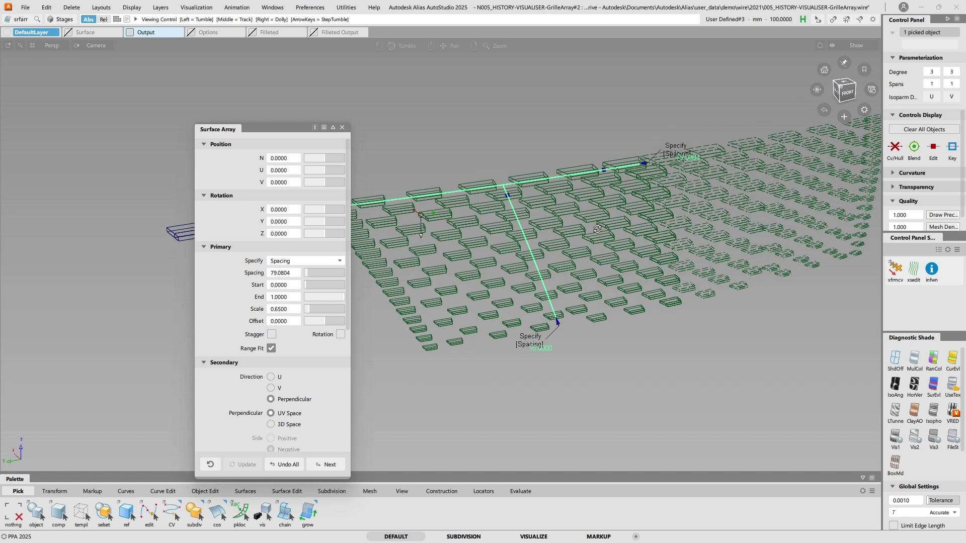
pyautogui.click(344, 126)
# - Open the History Visualizer and load the construction history graph of the whole grille array
pyautogui.keyDown('alt'); pyautogui.keyDown('shift'); pyautogui.moveTo(486, 151); pyautogui.dragTo(529, 130); pyautogui.keyUp('shift'); pyautogui.keyUp('alt')
pyautogui.click(804, 20)
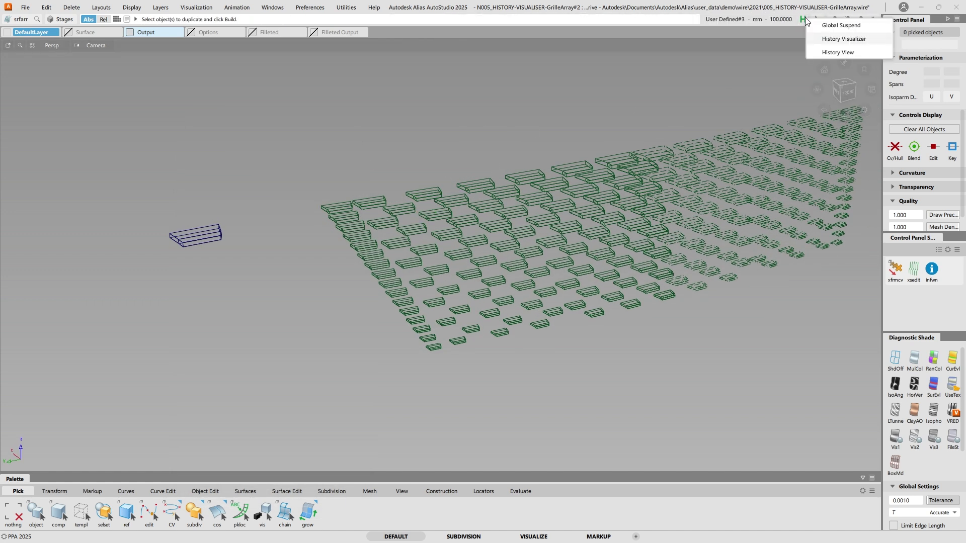
pyautogui.click(829, 40)
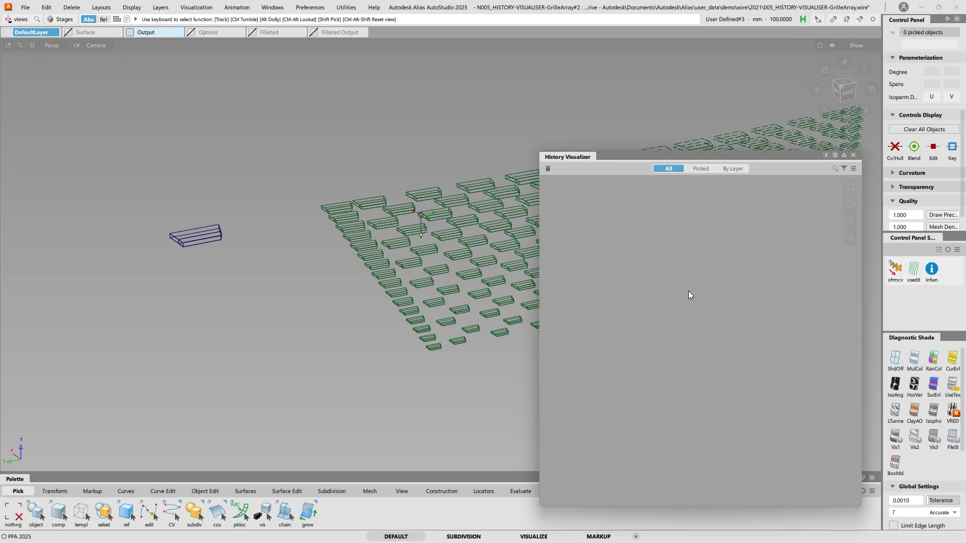
pyautogui.keyDown('ctrl'); pyautogui.keyDown('shift'); pyautogui.moveTo(279, 194); pyautogui.dragTo(215, 228); pyautogui.keyUp('shift'); pyautogui.keyUp('ctrl')
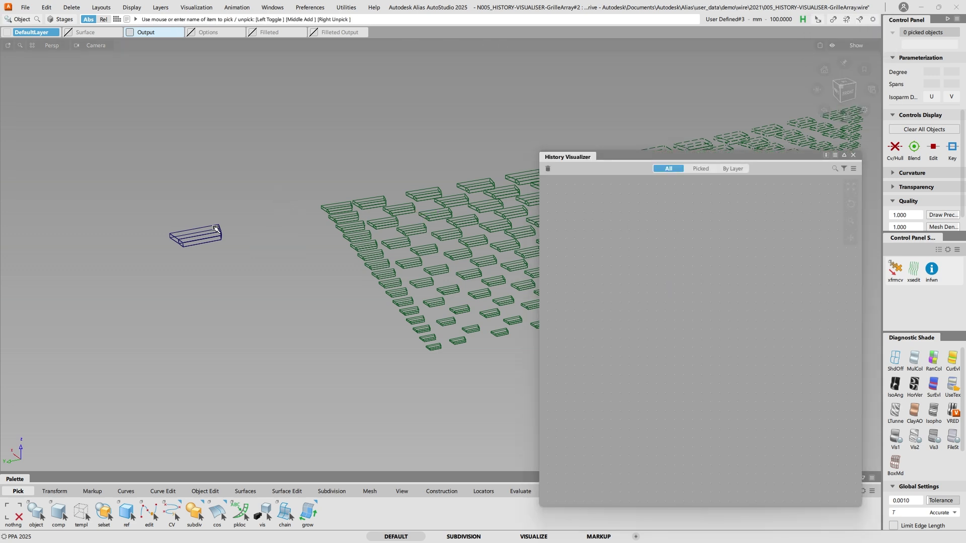
pyautogui.click(322, 215)
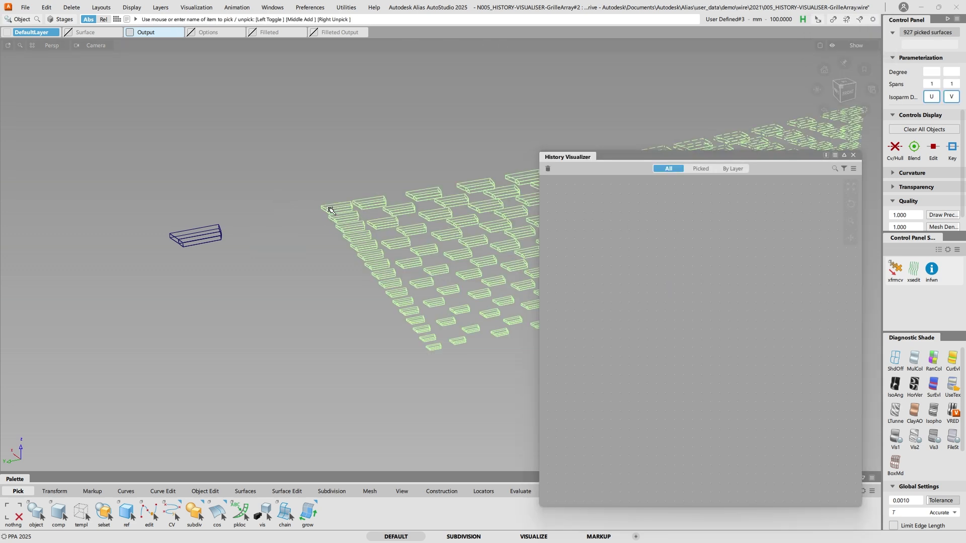
pyautogui.click(837, 168)
pyautogui.click(837, 171)
pyautogui.click(851, 186)
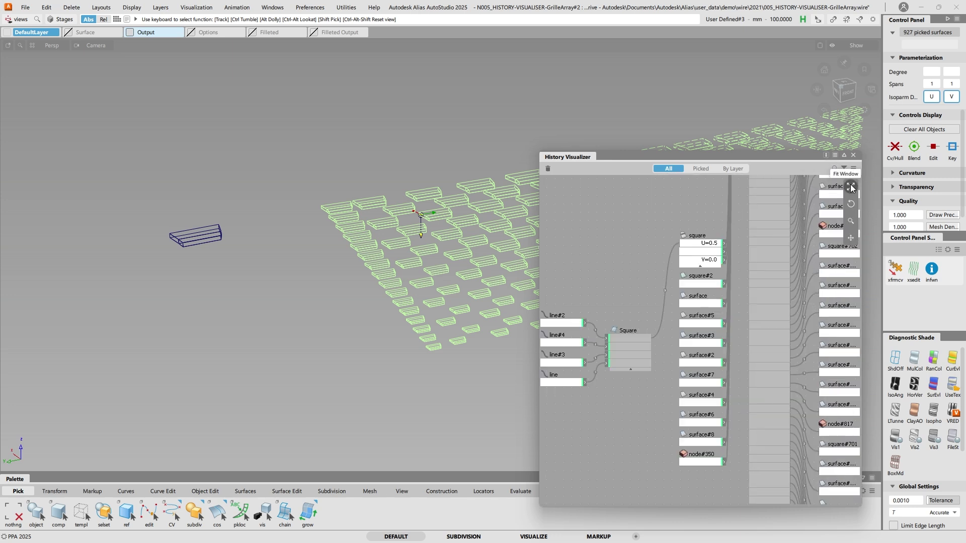
pyautogui.keyDown('alt'); pyautogui.keyDown('shift'); pyautogui.moveTo(621, 254); pyautogui.dragTo(595, 246, button='right'); pyautogui.keyUp('shift'); pyautogui.keyUp('alt')
pyautogui.keyDown('alt'); pyautogui.keyDown('shift'); pyautogui.moveTo(595, 246); pyautogui.dragTo(605, 261, button='middle'); pyautogui.keyUp('shift'); pyautogui.keyUp('alt')
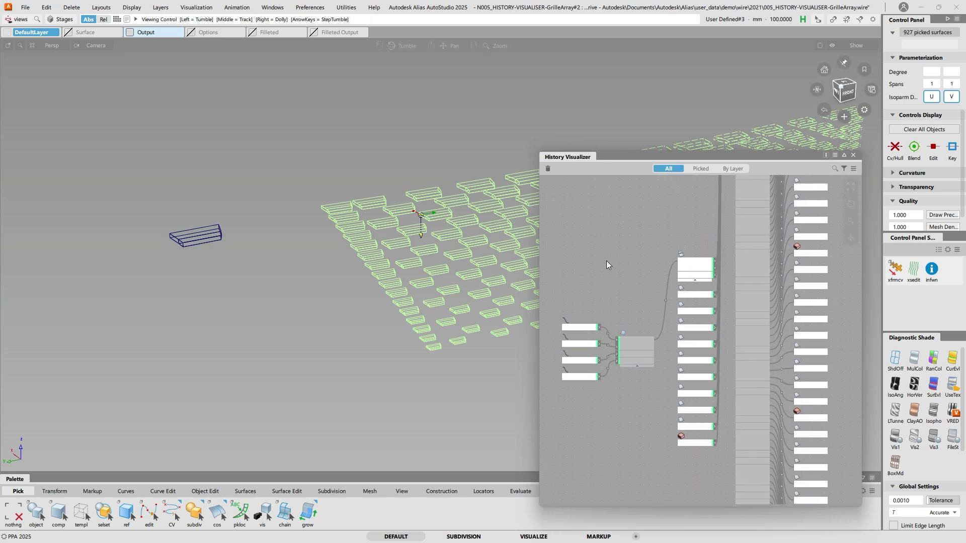
# - Make the Options layer visible to show the alternative grille blocks beside the array
pyautogui.keyDown('alt'); pyautogui.keyDown('shift'); pyautogui.moveTo(209, 206); pyautogui.dragTo(361, 182); pyautogui.keyUp('shift'); pyautogui.keyUp('alt')
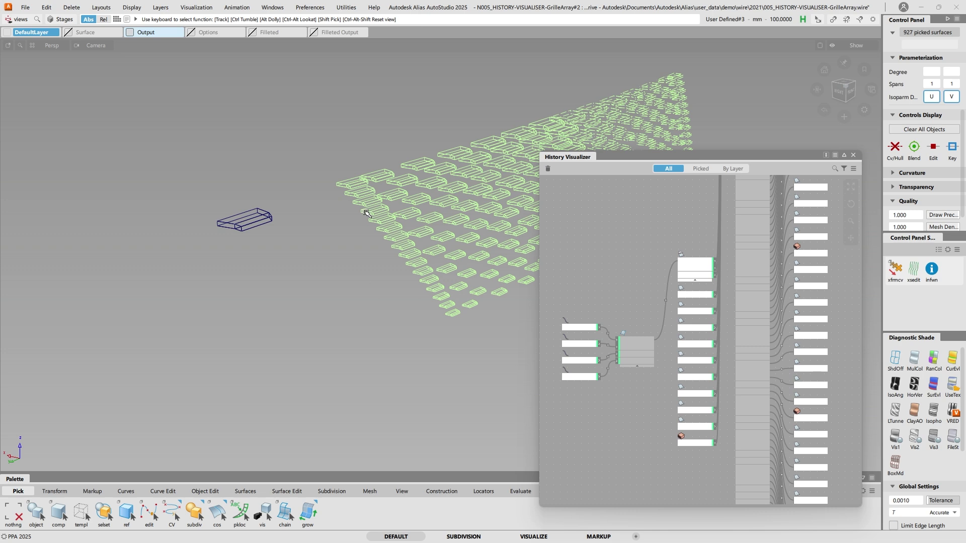
pyautogui.moveTo(363, 241)
pyautogui.keyDown('alt'); pyautogui.keyDown('shift'); pyautogui.mouseDown()
pyautogui.moveTo(288, 249)
pyautogui.moveTo(351, 250)
pyautogui.moveTo(345, 239)
pyautogui.mouseUp(); pyautogui.keyUp('shift'); pyautogui.keyUp('alt')
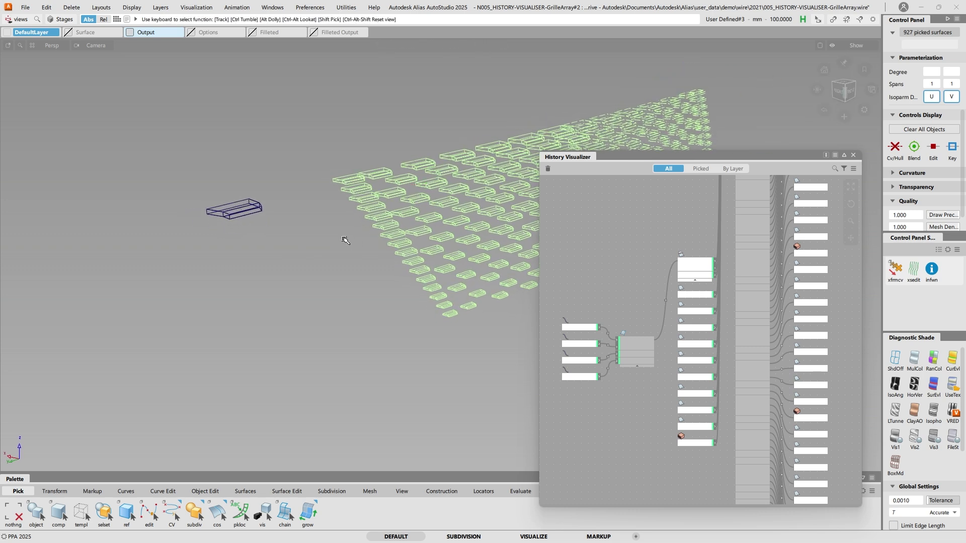
pyautogui.click(191, 33)
pyautogui.keyDown('alt'); pyautogui.keyDown('shift'); pyautogui.moveTo(325, 290); pyautogui.dragTo(332, 286); pyautogui.keyUp('shift'); pyautogui.keyUp('alt')
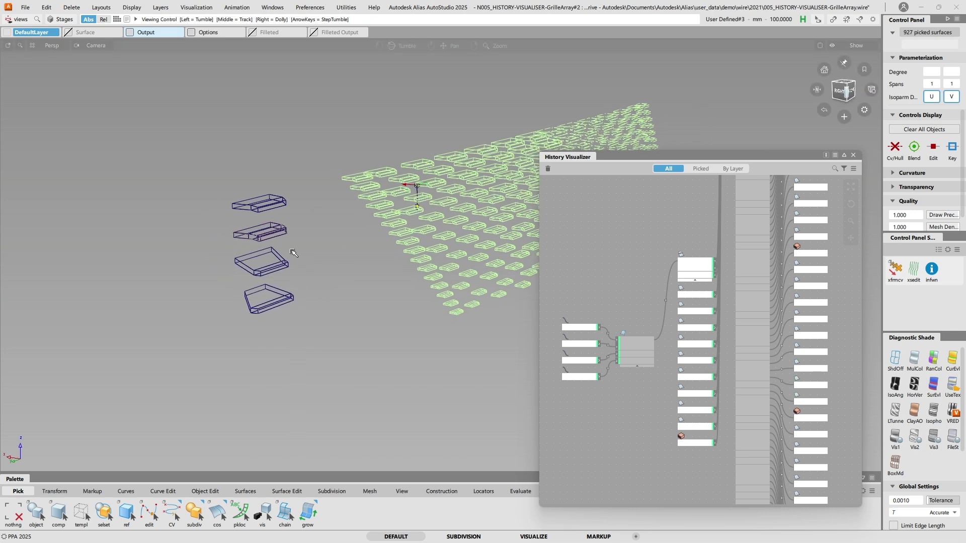
pyautogui.keyDown('alt'); pyautogui.keyDown('shift'); pyautogui.moveTo(282, 234); pyautogui.dragTo(317, 235, button='right'); pyautogui.keyUp('shift'); pyautogui.keyUp('alt')
pyautogui.moveTo(317, 236)
pyautogui.keyDown('alt'); pyautogui.keyDown('shift'); pyautogui.mouseDown()
pyautogui.moveTo(333, 235)
pyautogui.moveTo(322, 236)
pyautogui.mouseUp(); pyautogui.keyUp('shift'); pyautogui.keyUp('alt')
pyautogui.keyDown('alt'); pyautogui.keyDown('shift'); pyautogui.moveTo(436, 375); pyautogui.dragTo(442, 368); pyautogui.keyUp('shift'); pyautogui.keyUp('alt')
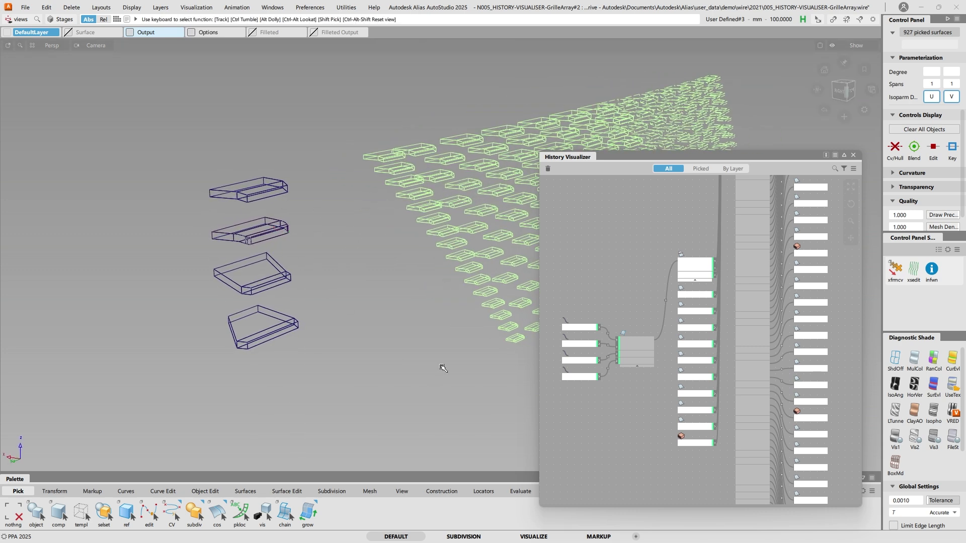
# - Replace the array's original block group input with the second block from above, taken from the Options layer
pyautogui.rightClick(695, 444)
pyautogui.click(713, 453)
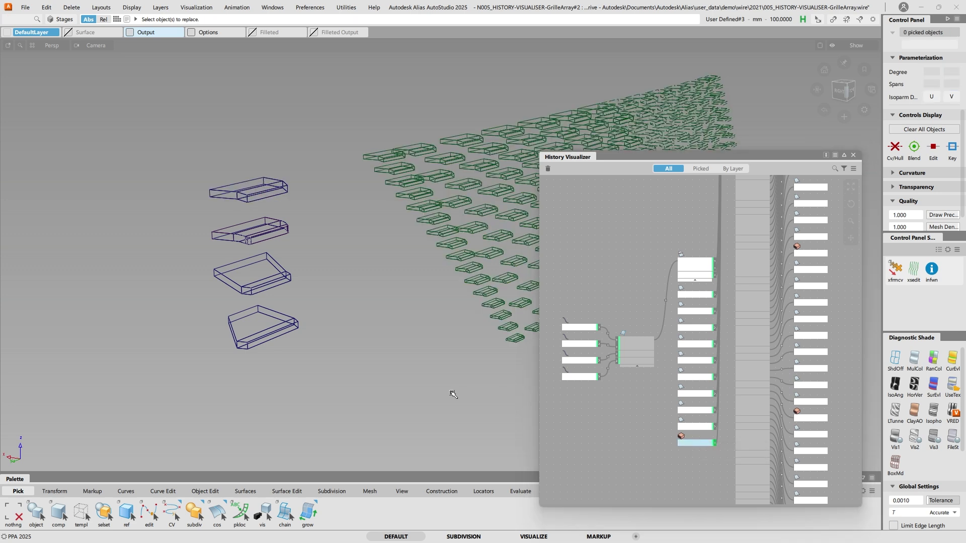
pyautogui.click(285, 232)
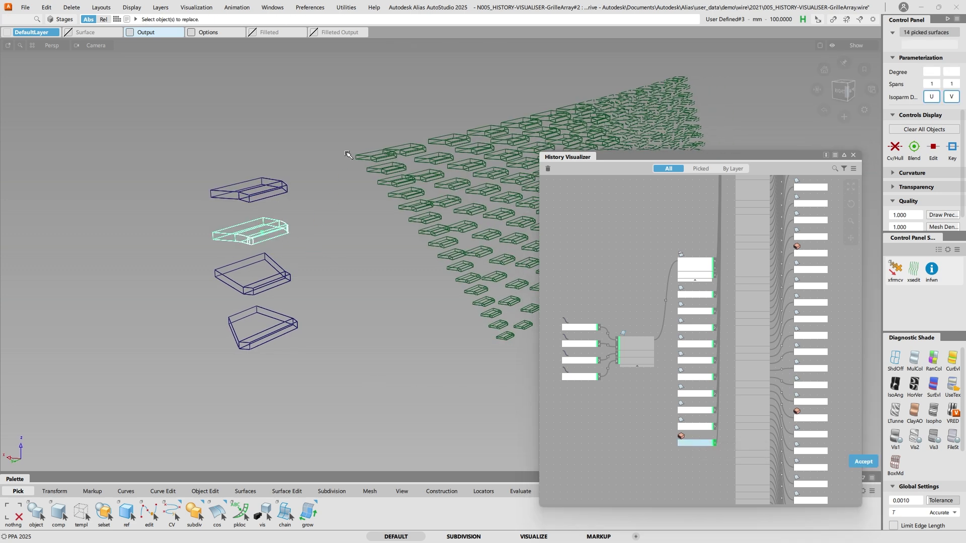
pyautogui.keyDown('alt'); pyautogui.keyDown('shift'); pyautogui.moveTo(397, 161); pyautogui.dragTo(351, 216); pyautogui.keyUp('shift'); pyautogui.keyUp('alt')
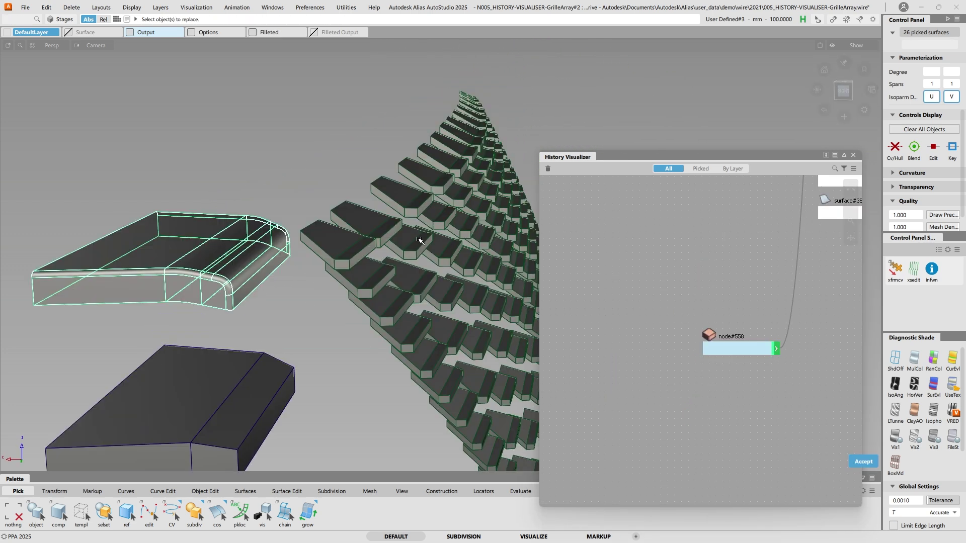
# - Replace the array's block group input node#550 with the filleted block from the Filled layer
pyautogui.click(417, 240)
pyautogui.keyDown('alt'); pyautogui.keyDown('shift'); pyautogui.moveTo(306, 253); pyautogui.dragTo(321, 273); pyautogui.keyUp('shift'); pyautogui.keyUp('alt')
pyautogui.keyDown('ctrl'); pyautogui.keyDown('shift'); pyautogui.moveTo(284, 308); pyautogui.dragTo(282, 227); pyautogui.keyUp('shift'); pyautogui.keyUp('ctrl')
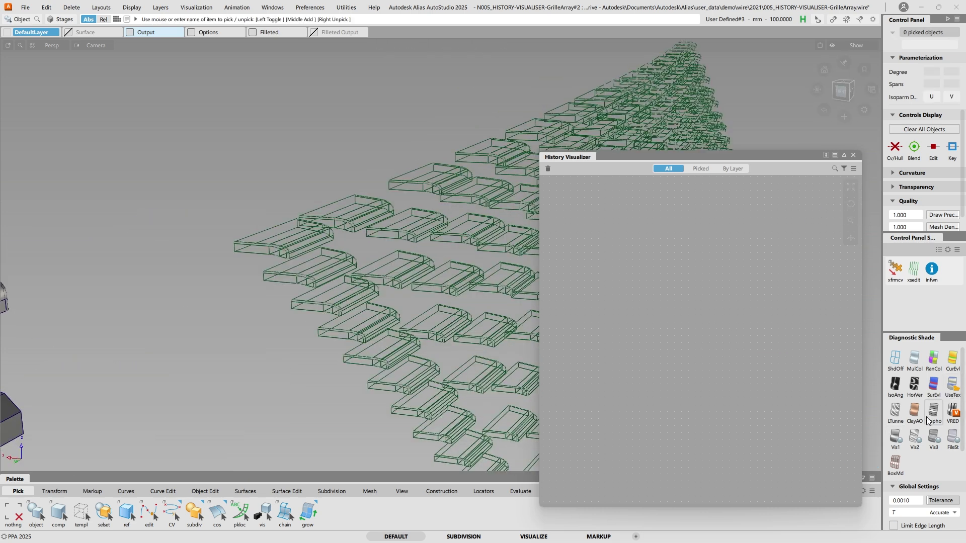
# - Apply the UseTex diagnostic shade and examine the filleted blocks across the updated grille array
pyautogui.click(952, 389)
pyautogui.keyDown('alt'); pyautogui.keyDown('shift'); pyautogui.moveTo(394, 241); pyautogui.dragTo(346, 282, button='right'); pyautogui.keyUp('shift'); pyautogui.keyUp('alt')
pyautogui.keyDown('ctrl'); pyautogui.keyDown('shift'); pyautogui.moveTo(346, 285); pyautogui.dragTo(391, 241, button='right'); pyautogui.keyUp('shift'); pyautogui.keyUp('ctrl')
pyautogui.moveTo(382, 243)
pyautogui.keyDown('alt'); pyautogui.keyDown('shift'); pyautogui.mouseDown()
pyautogui.moveTo(259, 265)
pyautogui.moveTo(257, 280)
pyautogui.mouseUp(); pyautogui.keyUp('shift'); pyautogui.keyUp('alt')
pyautogui.keyDown('alt'); pyautogui.keyDown('shift'); pyautogui.click(343, 247); pyautogui.keyUp('shift'); pyautogui.keyUp('alt')
pyautogui.keyDown('alt'); pyautogui.keyDown('shift'); pyautogui.moveTo(345, 246); pyautogui.dragTo(420, 222, button='right'); pyautogui.keyUp('shift'); pyautogui.keyUp('alt')
pyautogui.scroll(-10, 403, 246)
pyautogui.keyDown('alt'); pyautogui.keyDown('shift'); pyautogui.moveTo(363, 254); pyautogui.dragTo(472, 127, button='middle'); pyautogui.keyUp('shift'); pyautogui.keyUp('alt')
pyautogui.keyDown('alt'); pyautogui.keyDown('shift'); pyautogui.moveTo(435, 192); pyautogui.dragTo(390, 200); pyautogui.keyUp('shift'); pyautogui.keyUp('alt')
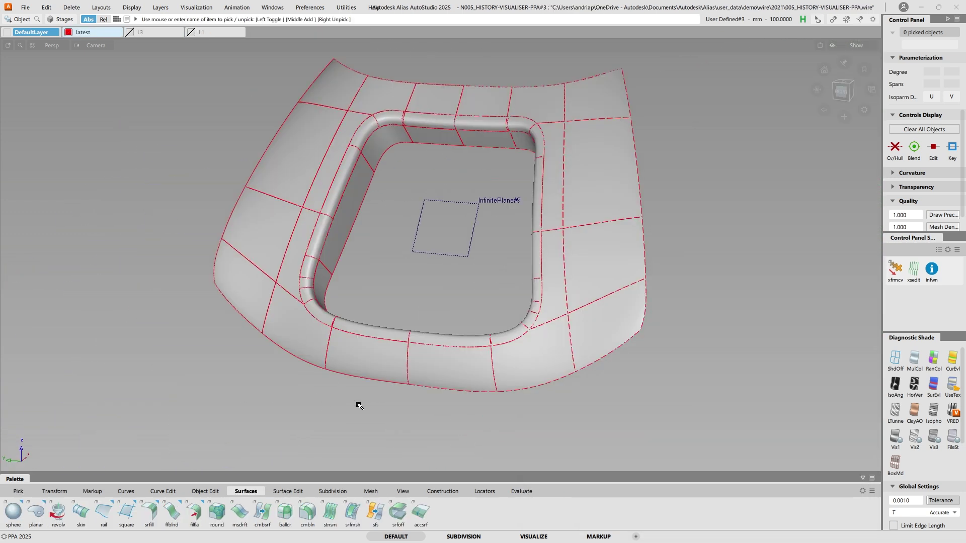
# - In the PPA panel model with the rounded opening, open the History Visualizer on the SurfaceFillet history
pyautogui.keyDown('alt'); pyautogui.keyDown('shift'); pyautogui.moveTo(352, 386); pyautogui.dragTo(468, 334); pyautogui.keyUp('shift'); pyautogui.keyUp('alt')
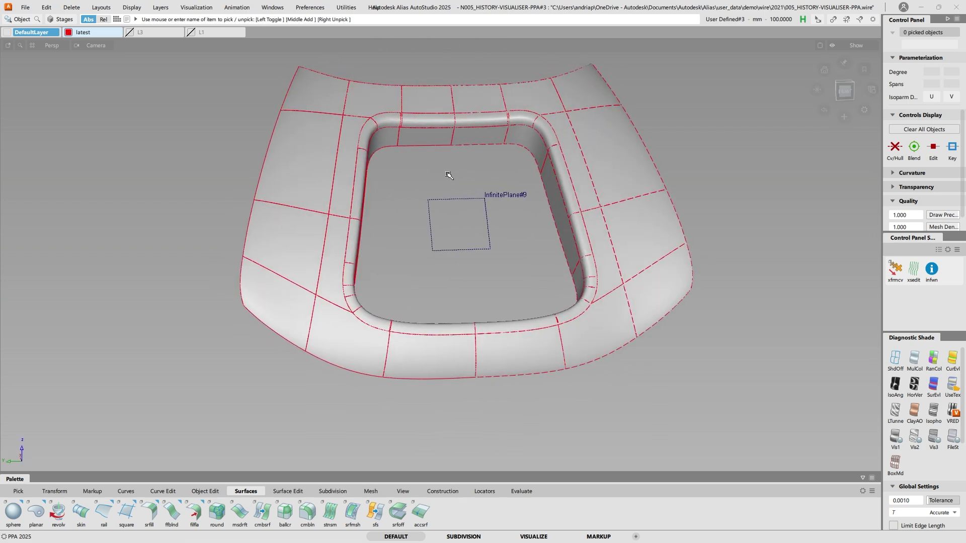
pyautogui.keyDown('alt'); pyautogui.keyDown('shift'); pyautogui.moveTo(448, 175); pyautogui.dragTo(417, 162); pyautogui.keyUp('shift'); pyautogui.keyUp('alt')
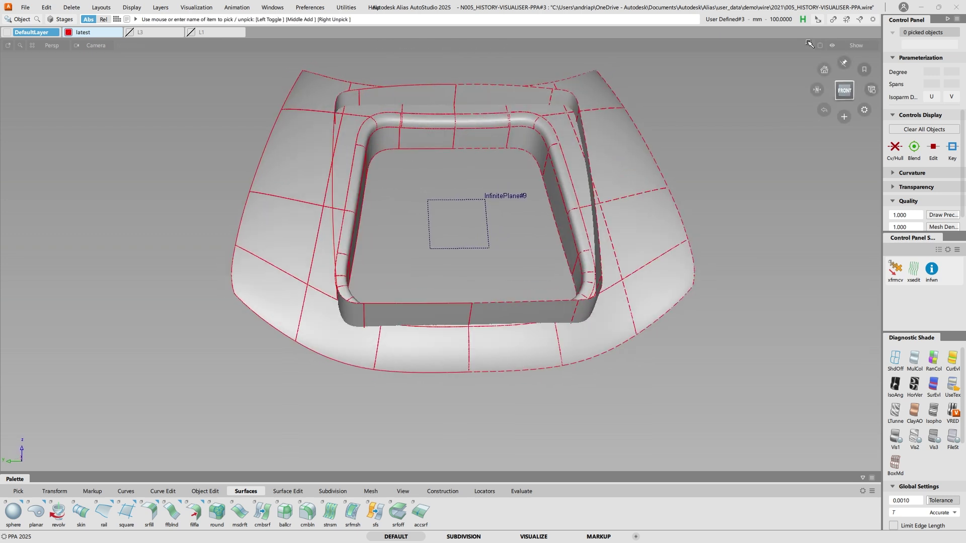
pyautogui.click(802, 21)
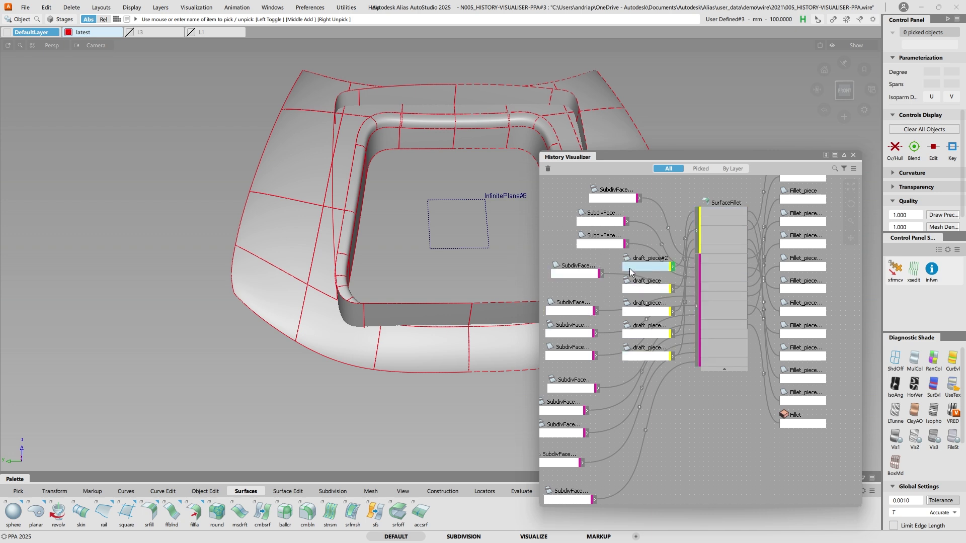
pyautogui.keyDown('alt'); pyautogui.keyDown('shift'); pyautogui.moveTo(413, 186); pyautogui.dragTo(373, 178); pyautogui.keyUp('shift'); pyautogui.keyUp('alt')
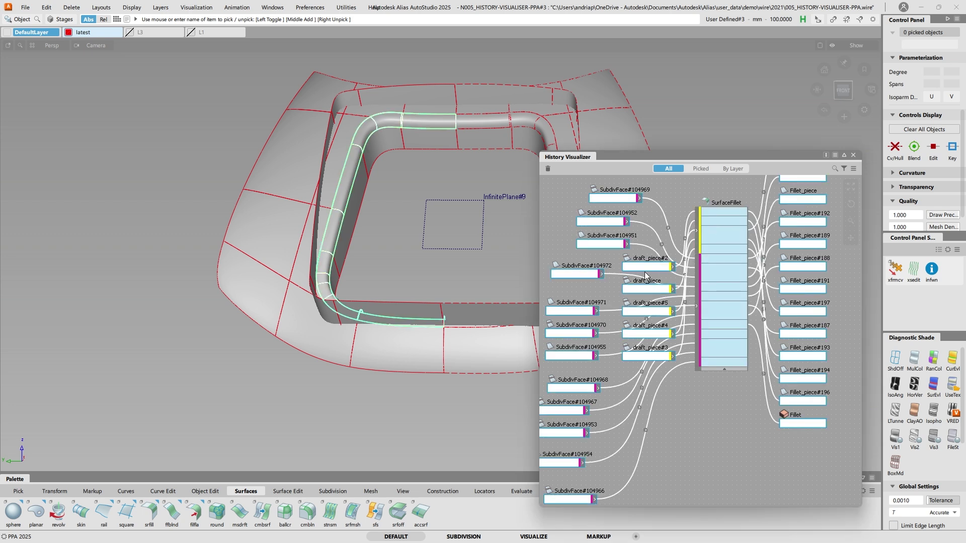
# - Replace the five draft surface inputs of the SurfaceFillet with the wider draft surfaces around the opening, starting with draft_piece#6
pyautogui.rightClick(720, 240)
pyautogui.click(747, 248)
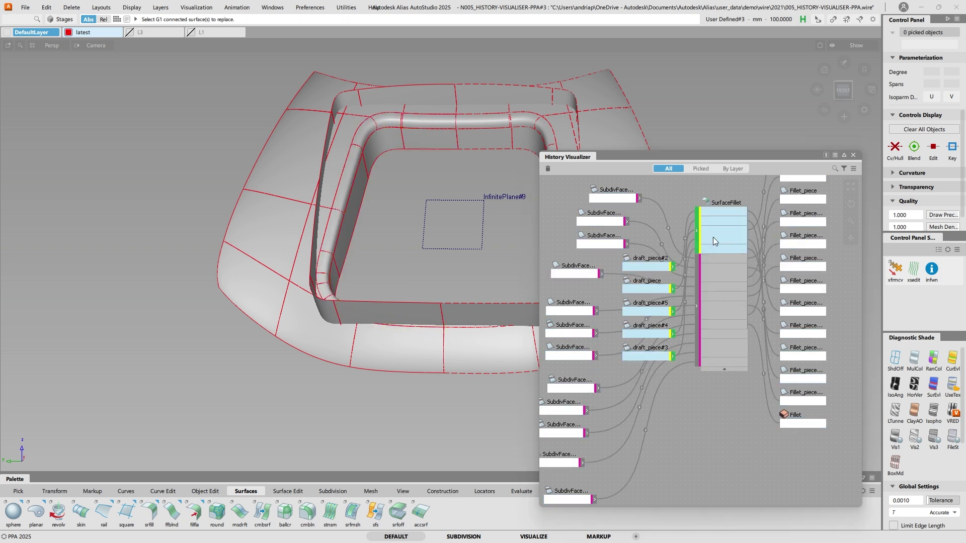
pyautogui.click(422, 88)
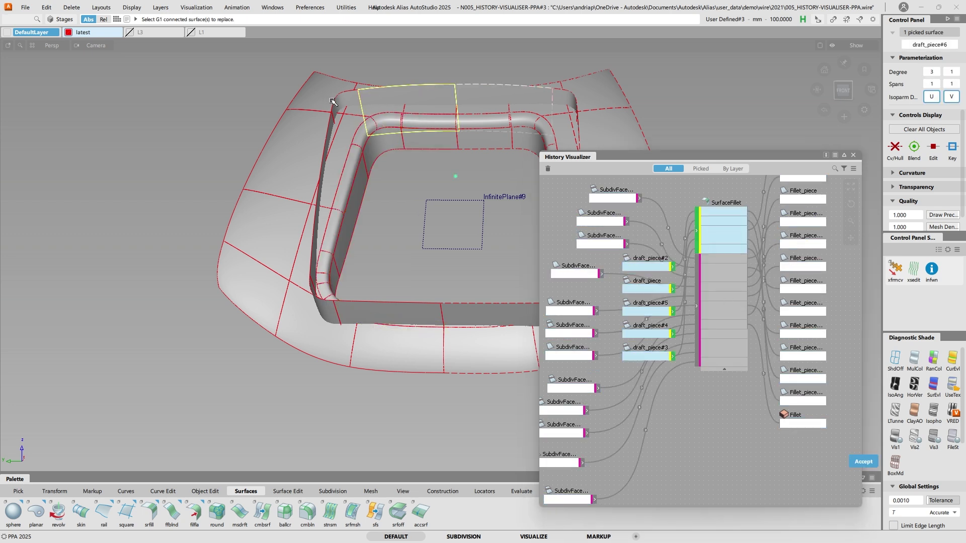
pyautogui.click(333, 102)
pyautogui.keyDown('alt'); pyautogui.keyDown('shift'); pyautogui.moveTo(334, 102); pyautogui.dragTo(324, 161); pyautogui.keyUp('shift'); pyautogui.keyUp('alt')
pyautogui.click(316, 156)
pyautogui.keyDown('alt'); pyautogui.keyDown('shift'); pyautogui.moveTo(291, 313); pyautogui.dragTo(285, 337); pyautogui.keyUp('shift'); pyautogui.keyUp('alt')
pyautogui.click(290, 313)
pyautogui.keyDown('alt'); pyautogui.keyDown('shift'); pyautogui.moveTo(338, 315); pyautogui.dragTo(463, 165); pyautogui.keyUp('shift'); pyautogui.keyUp('alt')
pyautogui.click(379, 327)
pyautogui.press('space')
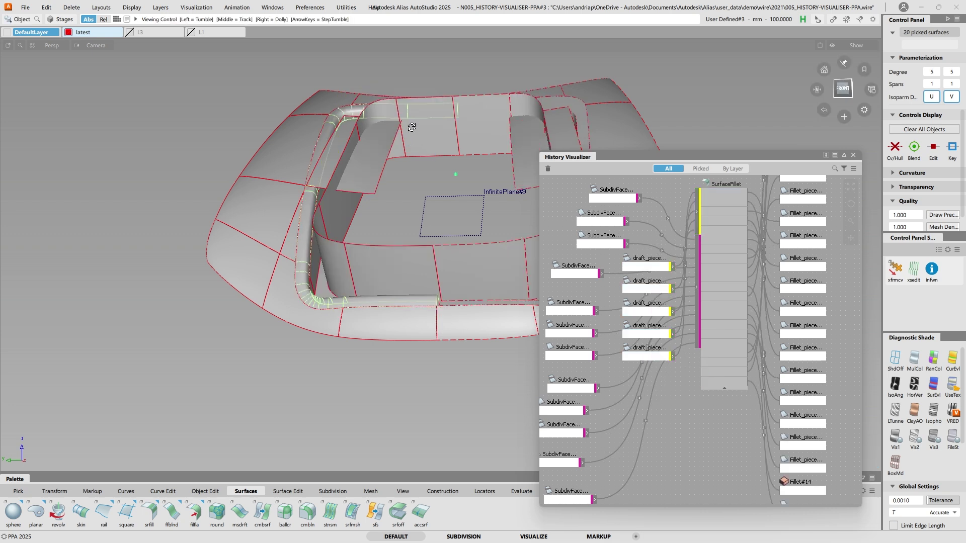
# - Turn the leftover draft wall inside the opening into template geometry
pyautogui.keyDown('alt'); pyautogui.keyDown('shift'); pyautogui.moveTo(406, 145); pyautogui.dragTo(416, 121); pyautogui.keyUp('shift'); pyautogui.keyUp('alt')
pyautogui.click(422, 150)
pyautogui.keyDown('ctrl'); pyautogui.keyDown('shift'); pyautogui.moveTo(424, 152); pyautogui.dragTo(435, 164, button='right'); pyautogui.keyUp('shift'); pyautogui.keyUp('ctrl')
pyautogui.keyDown('ctrl'); pyautogui.keyDown('shift'); pyautogui.moveTo(381, 206); pyautogui.dragTo(356, 184); pyautogui.keyUp('shift'); pyautogui.keyUp('ctrl')
pyautogui.moveTo(356, 174); pyautogui.dragTo(327, 193)
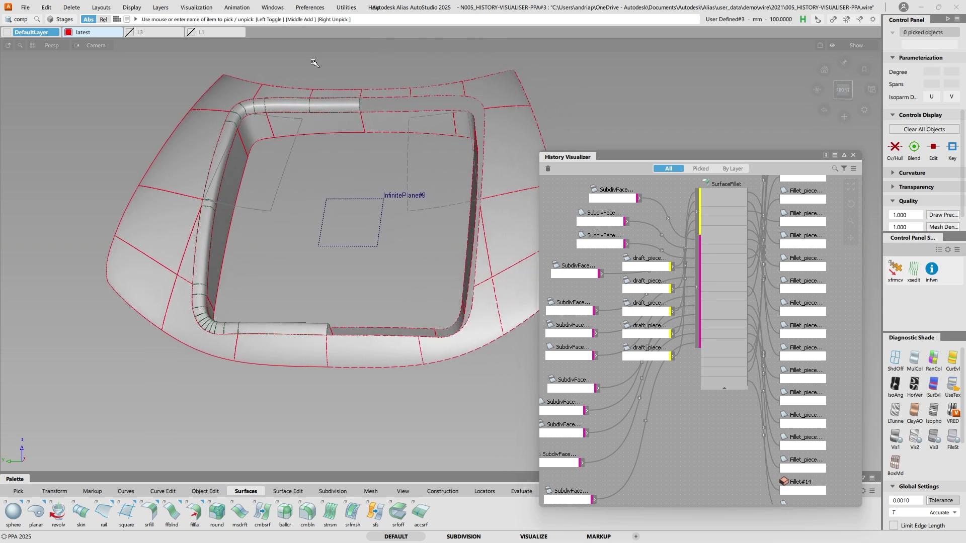
# - Pick the rebuilt fillet surfaces and assign them to the latest layer
pyautogui.click(315, 109)
pyautogui.rightClick(119, 40)
pyautogui.click(120, 39)
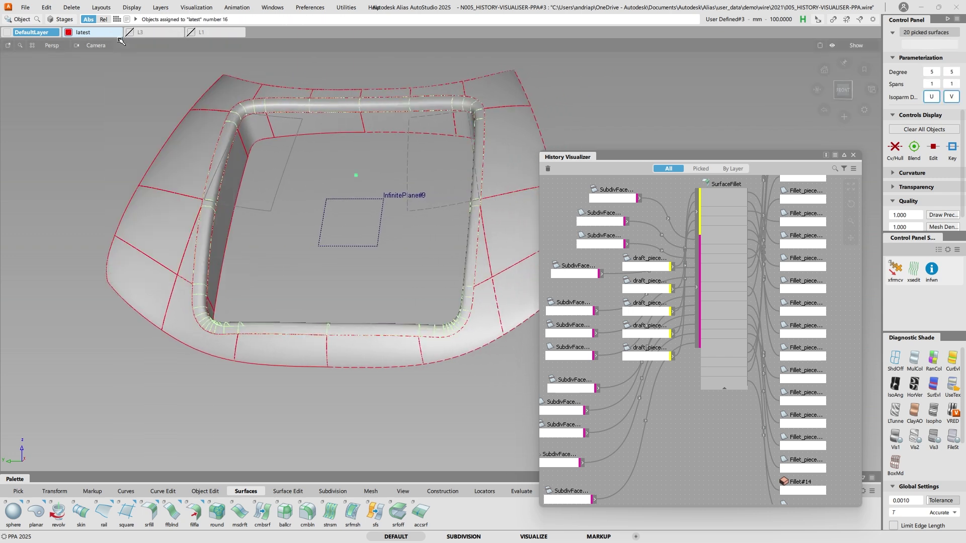
# - Examine the updated fillet around the opening with and without model lines, and close the History Visualizer
pyautogui.keyDown('alt'); pyautogui.keyDown('shift'); pyautogui.moveTo(238, 91); pyautogui.dragTo(307, 90); pyautogui.keyUp('shift'); pyautogui.keyUp('alt')
pyautogui.keyDown('alt'); pyautogui.keyDown('shift'); pyautogui.moveTo(351, 152); pyautogui.dragTo(343, 185); pyautogui.keyUp('shift'); pyautogui.keyUp('alt')
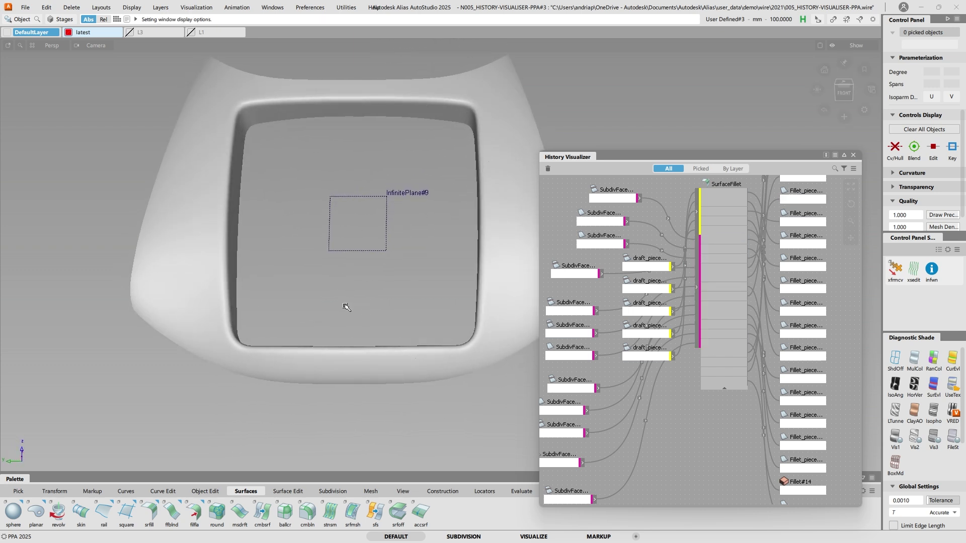
pyautogui.keyDown('alt'); pyautogui.keyDown('shift'); pyautogui.moveTo(345, 308); pyautogui.dragTo(341, 176); pyautogui.keyUp('shift'); pyautogui.keyUp('alt')
pyautogui.hotkey('ctrl', 'z')
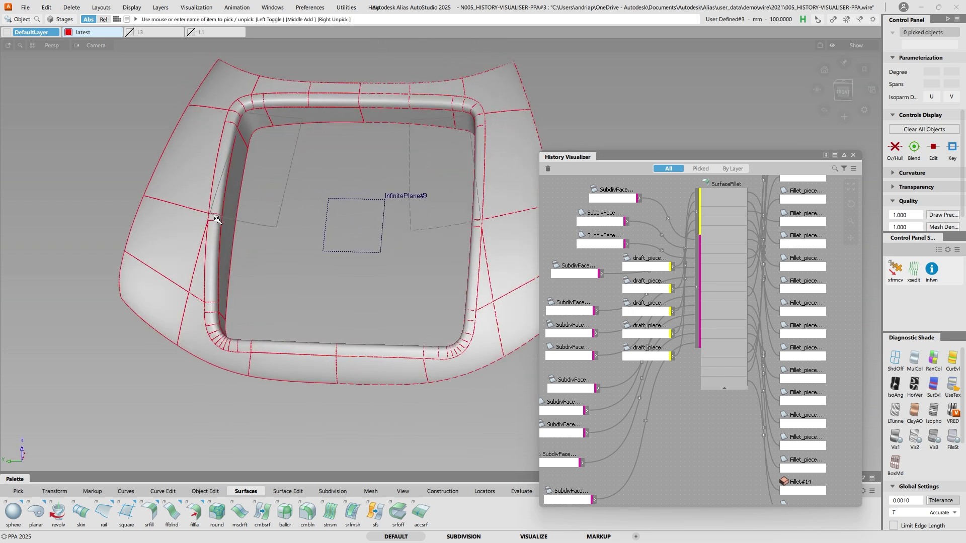
pyautogui.click(854, 155)
pyautogui.keyDown('alt'); pyautogui.keyDown('shift'); pyautogui.moveTo(690, 170); pyautogui.dragTo(752, 186, button='middle'); pyautogui.keyUp('shift'); pyautogui.keyUp('alt')
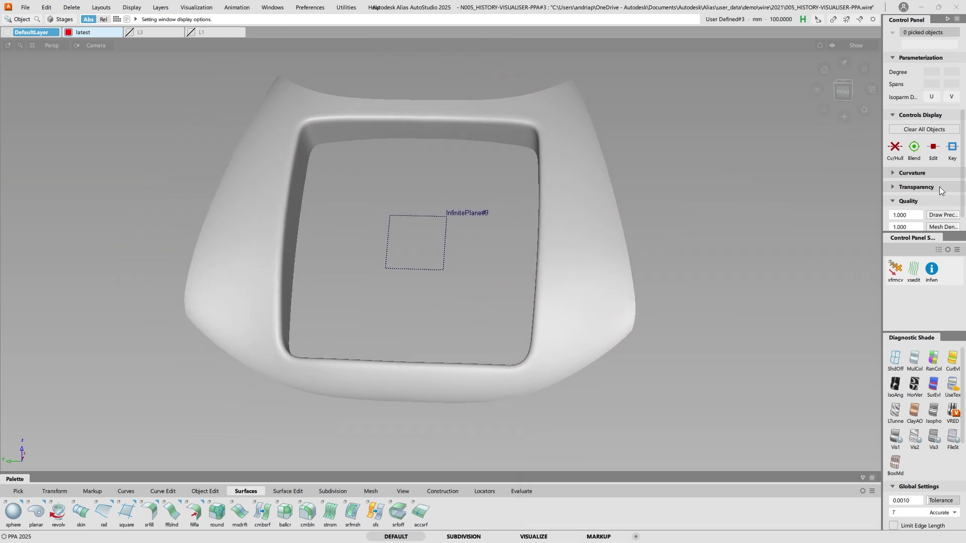